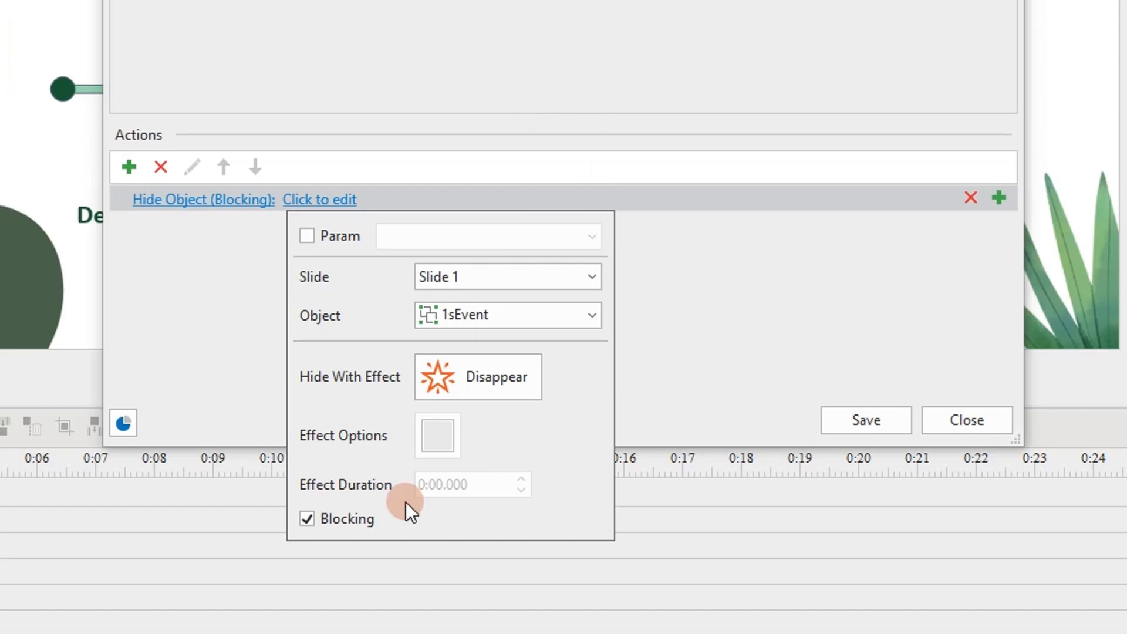
# Turn off blocking for the Hide Object action on 1sEvent and save the HideEvents advanced action.
pyautogui.click(307, 518)
pyautogui.click(506, 266)
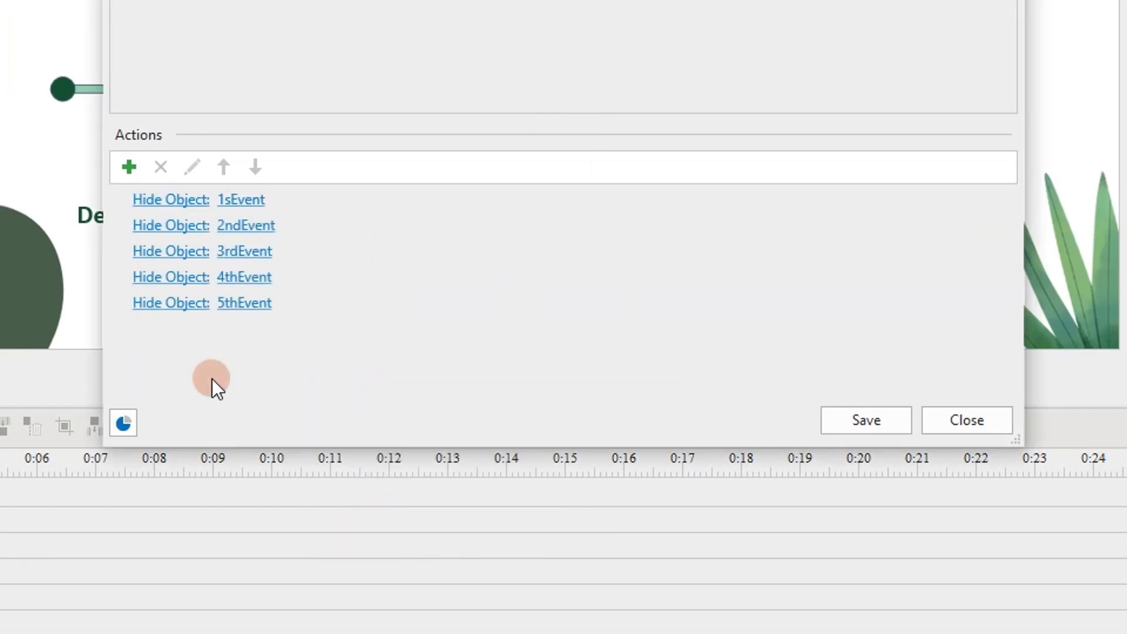
pyautogui.click(868, 428)
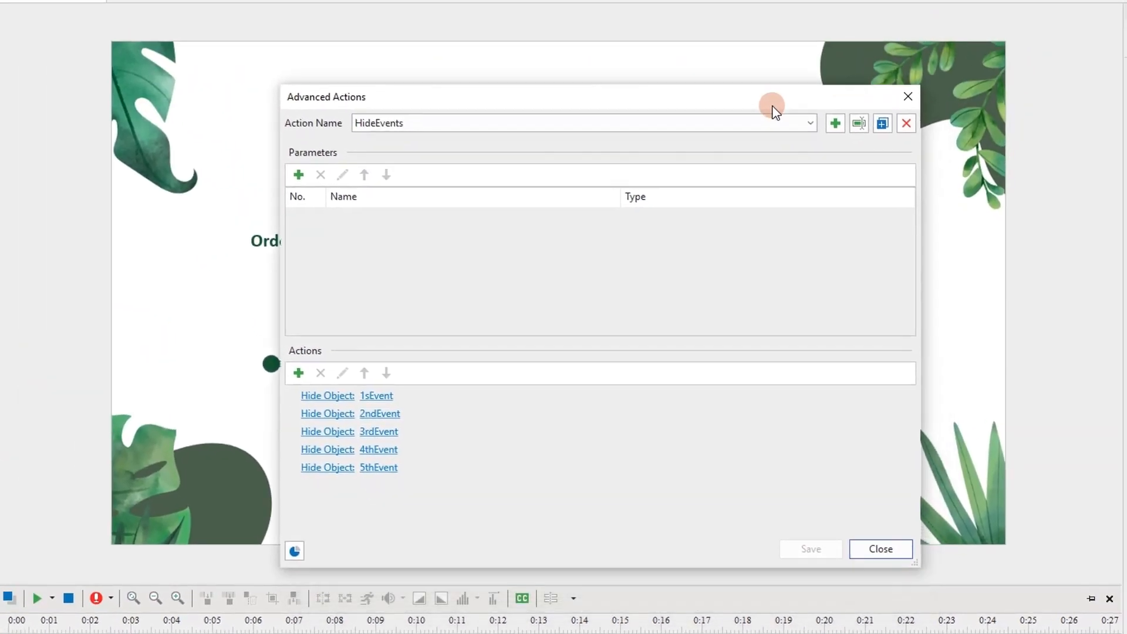
# Create a new advanced action named 1stEvent.
pyautogui.moveTo(772, 106); pyautogui.dragTo(762, 55)
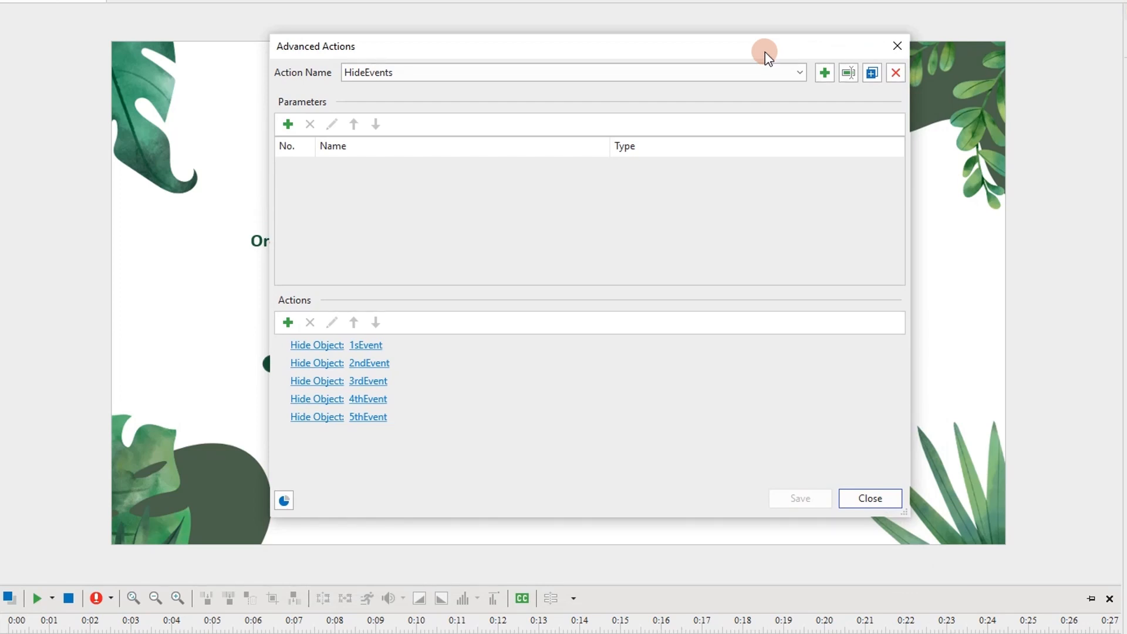
pyautogui.click(829, 75)
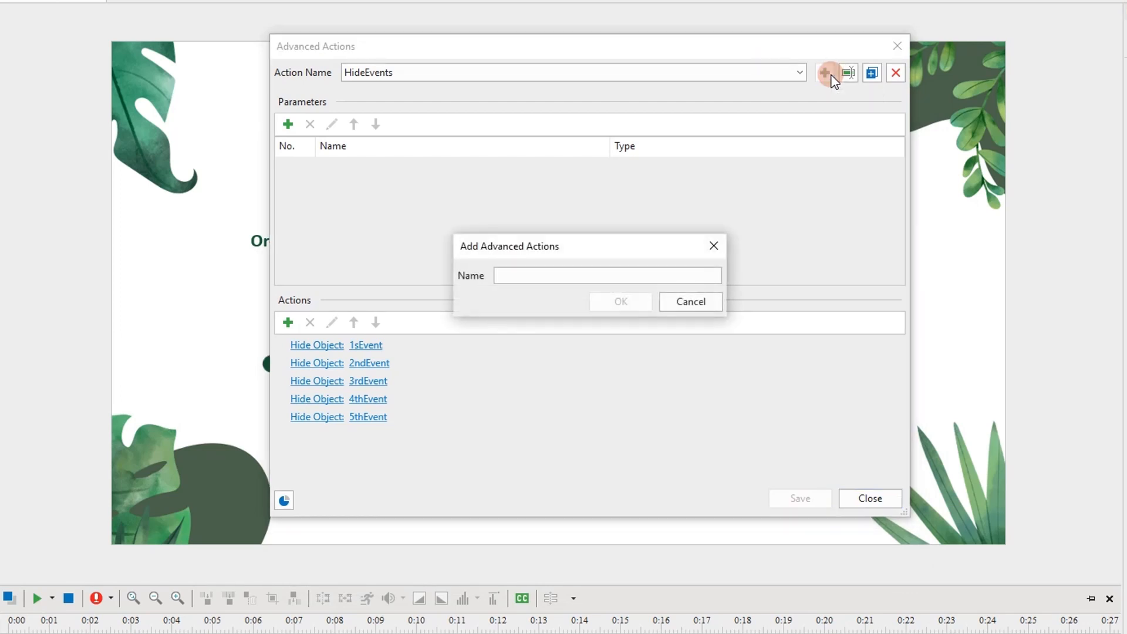
pyautogui.write('1stEvent')
pyautogui.click(635, 303)
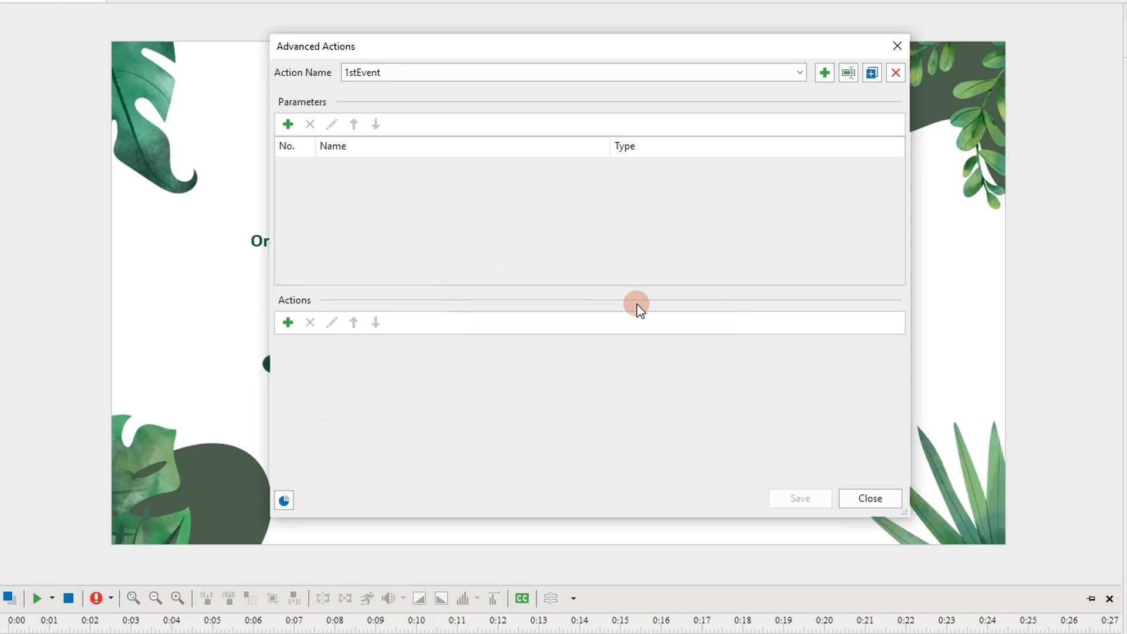
# Add a parameter named Hide Marker 1 of type Slide Object to the 1stEvent action.
pyautogui.click(288, 124)
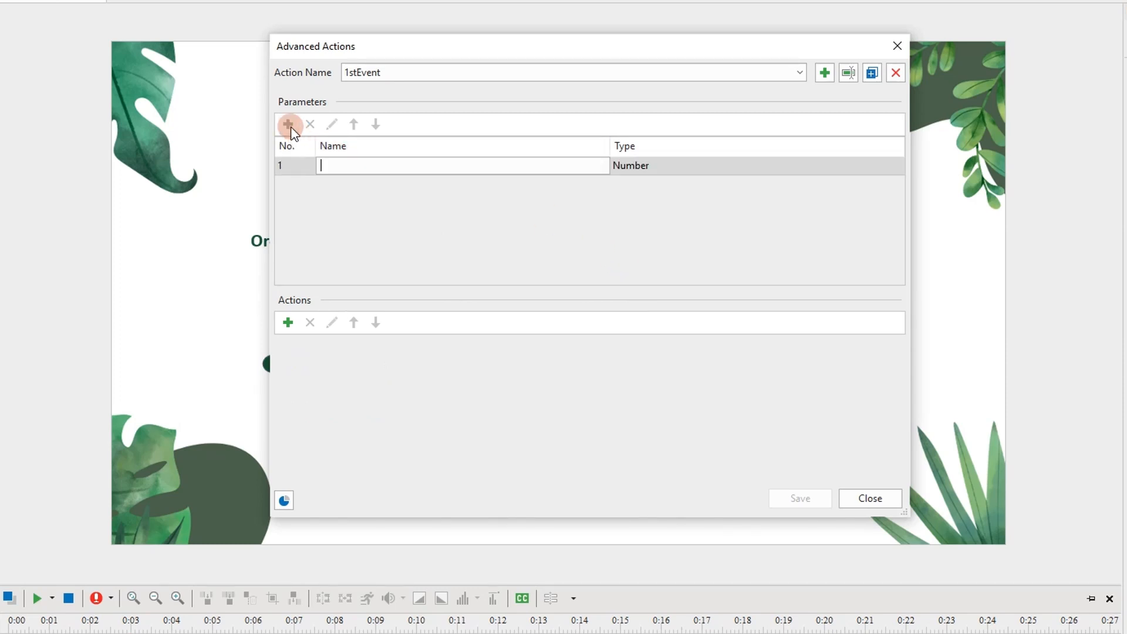
pyautogui.write('Hide Marker 1')
pyautogui.click(663, 168)
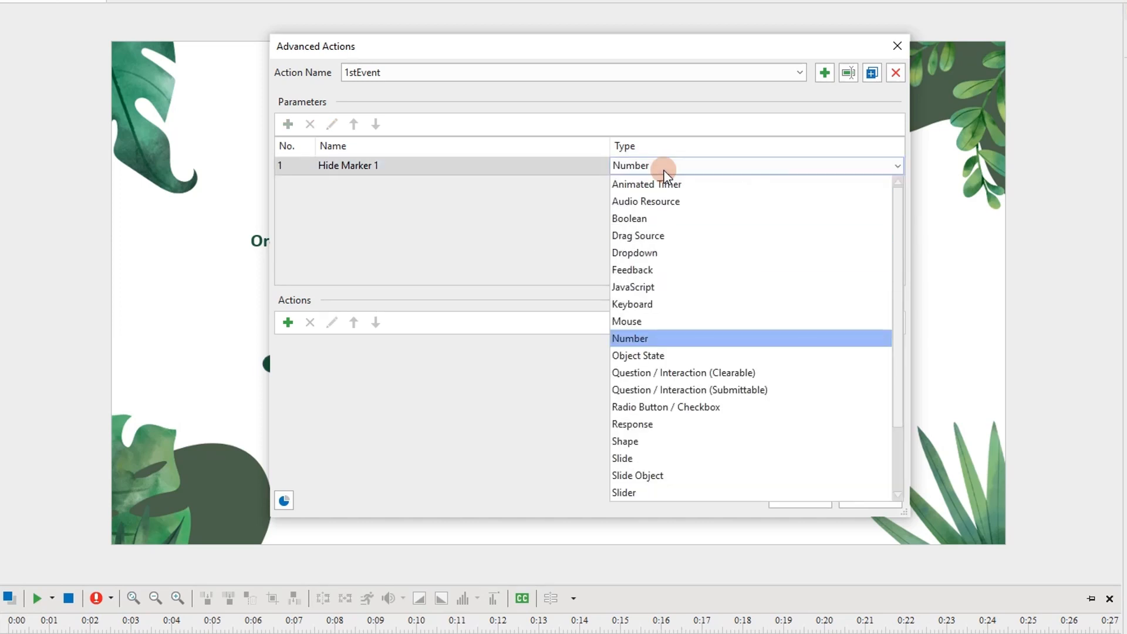
pyautogui.click(680, 478)
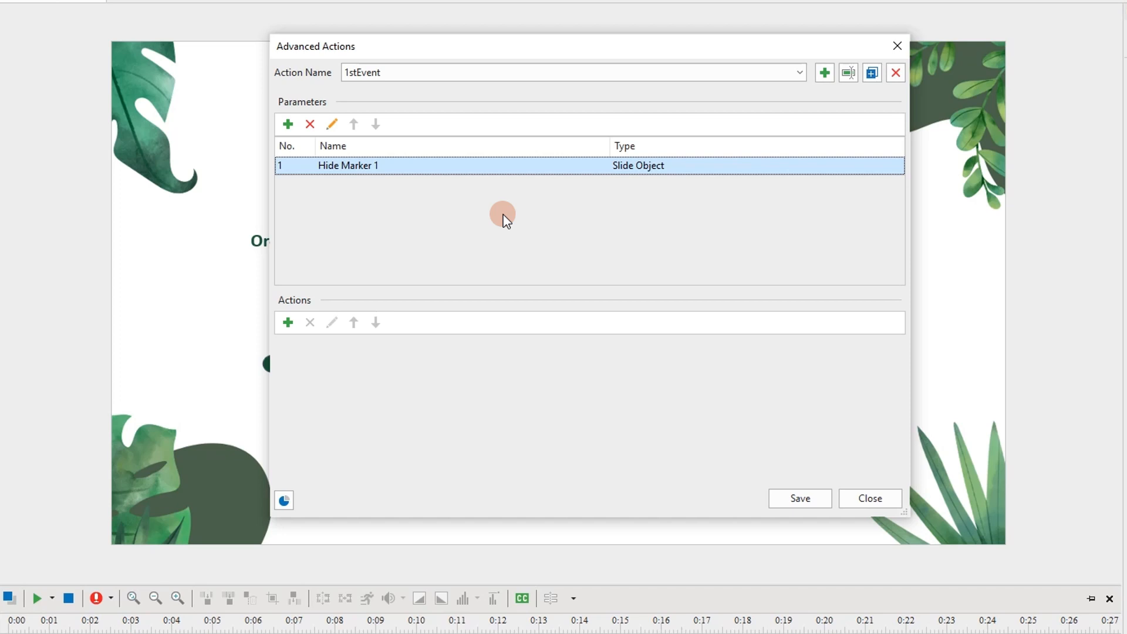
# Add a second parameter named Show 1stEvent and set its type to Slide Object.
pyautogui.click(288, 124)
pyautogui.write('Show 1stEvent')
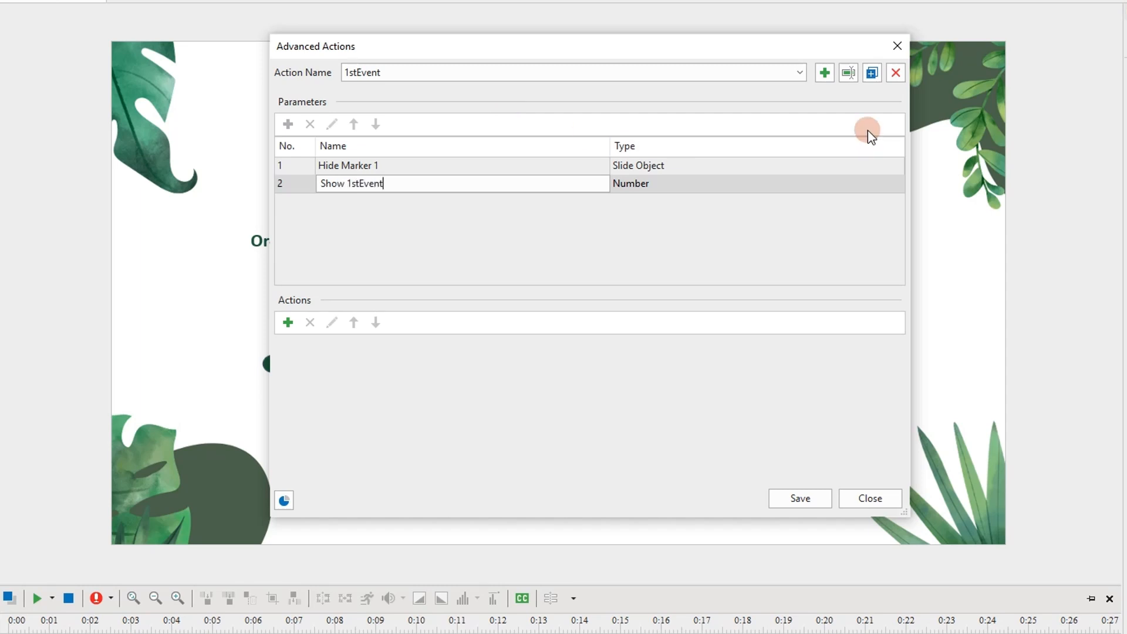
pyautogui.click(730, 186)
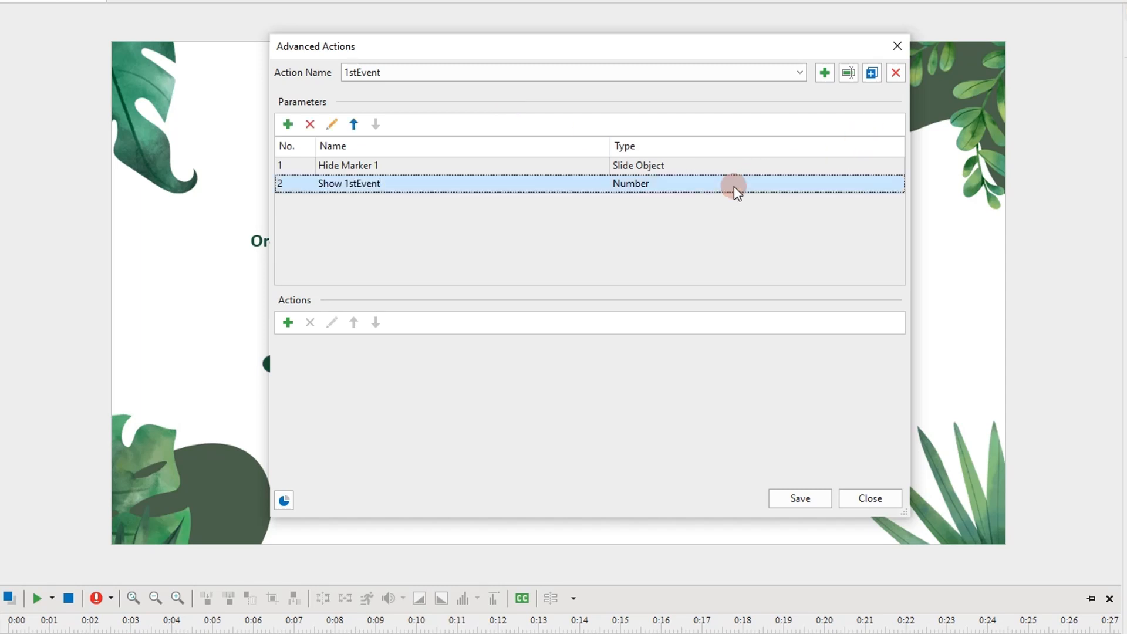
pyautogui.click(730, 187)
pyautogui.click(714, 493)
# Add a third parameter named Hide 2ndEvent and set its type to Slide Object.
pyautogui.click(288, 124)
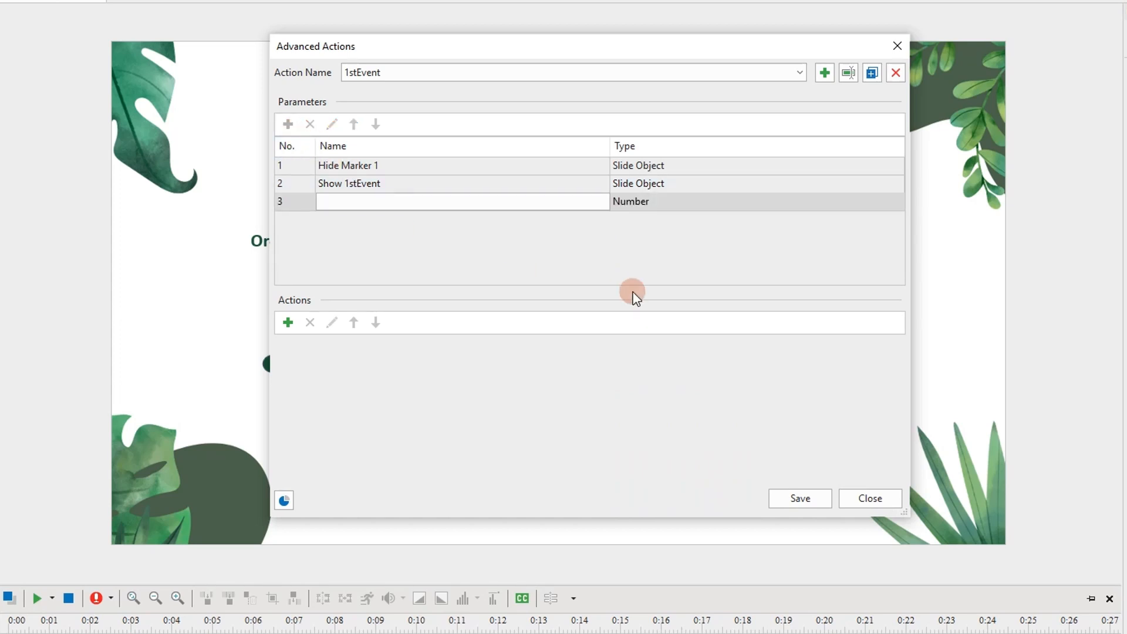
pyautogui.write('Hide 2ndEvent')
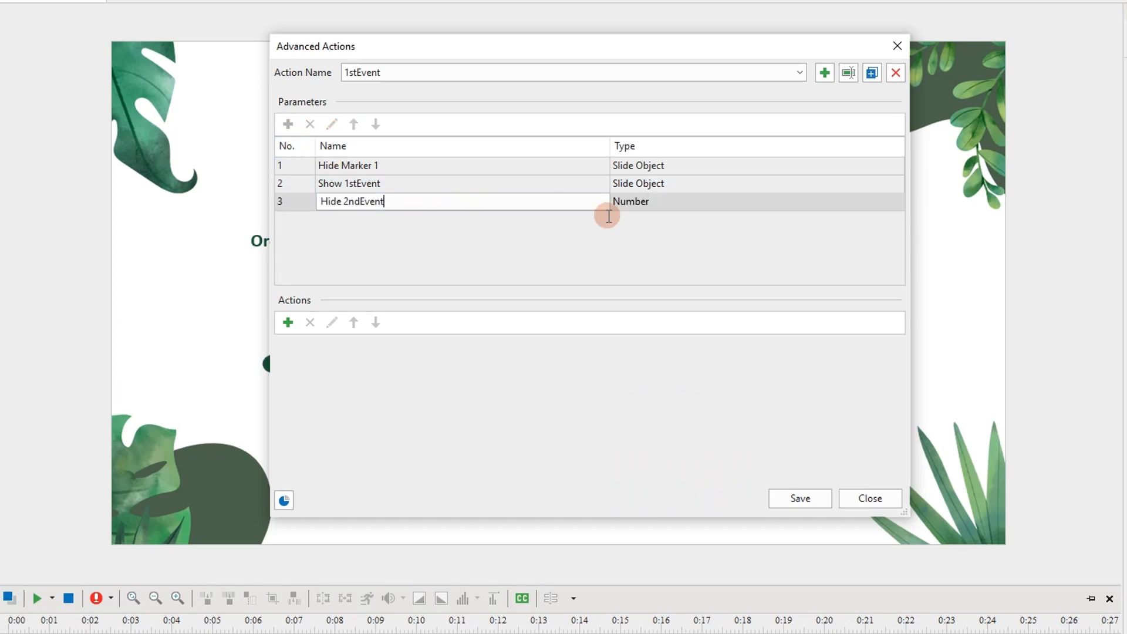
pyautogui.click(646, 202)
pyautogui.click(646, 202)
pyautogui.click(678, 511)
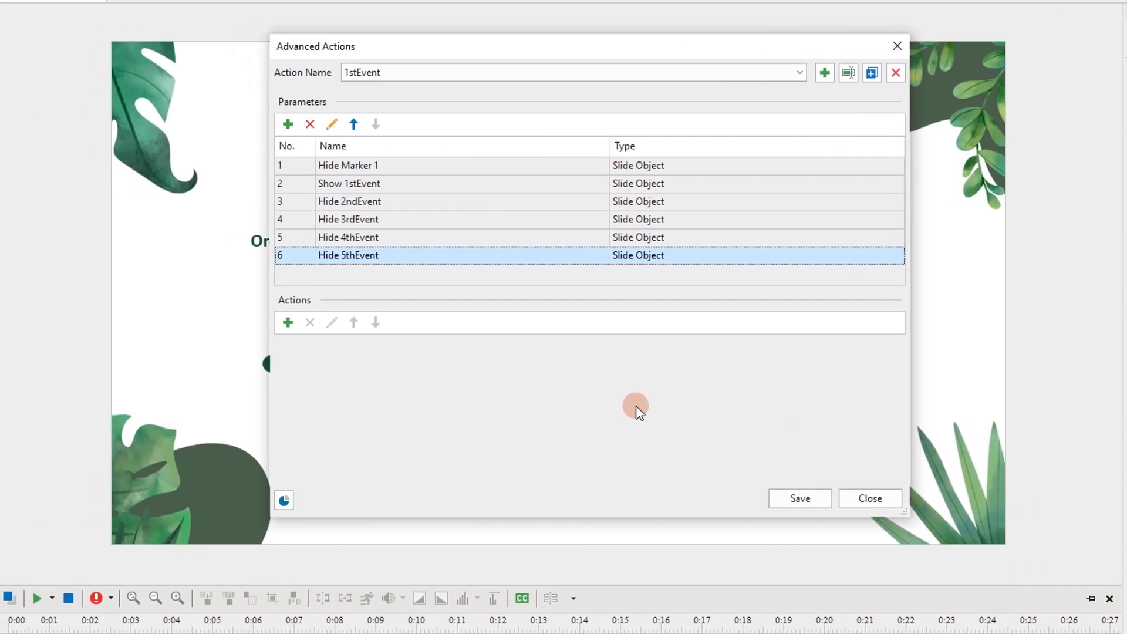
pyautogui.click(636, 406)
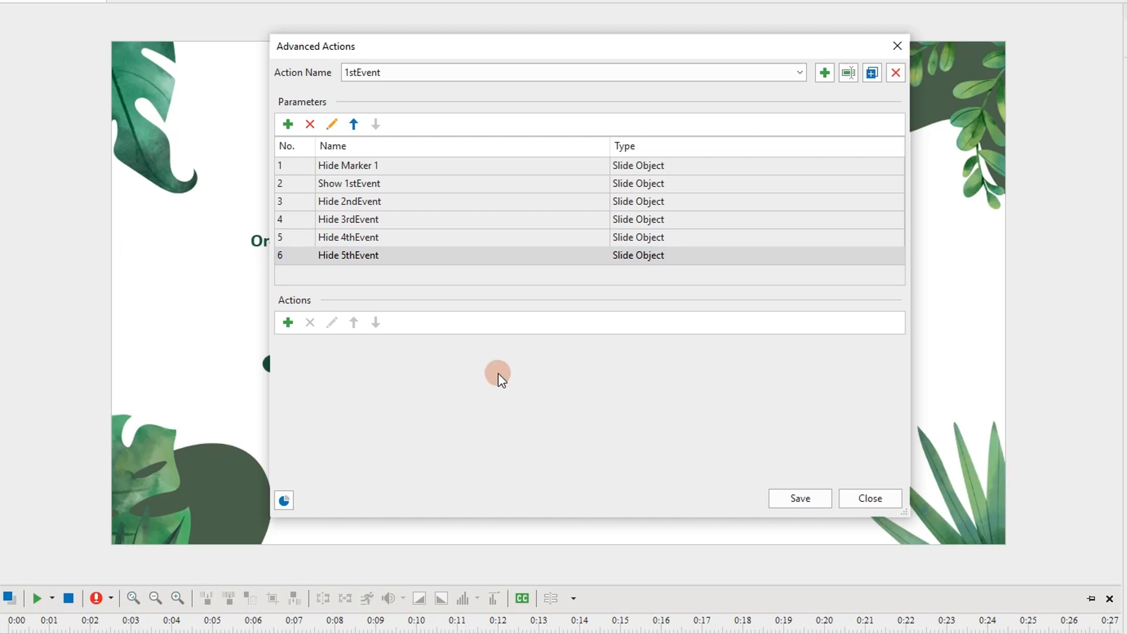
# Add a Hide Object action that uses the Hide Marker 1 parameter, with blocking turned off.
pyautogui.click(288, 323)
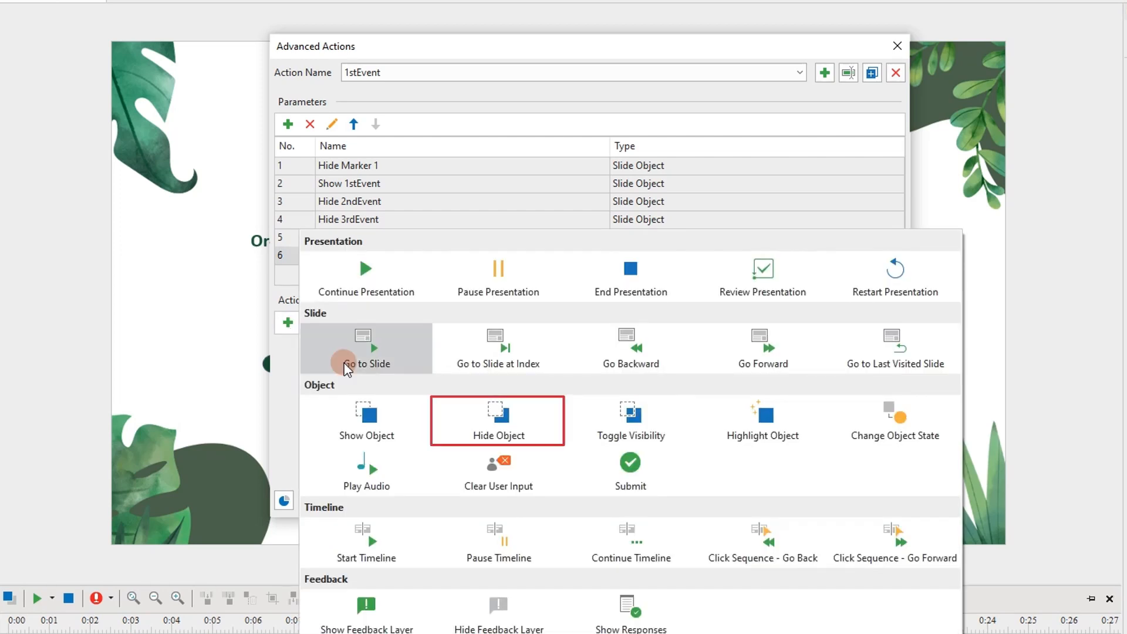
pyautogui.click(534, 417)
pyautogui.click(437, 346)
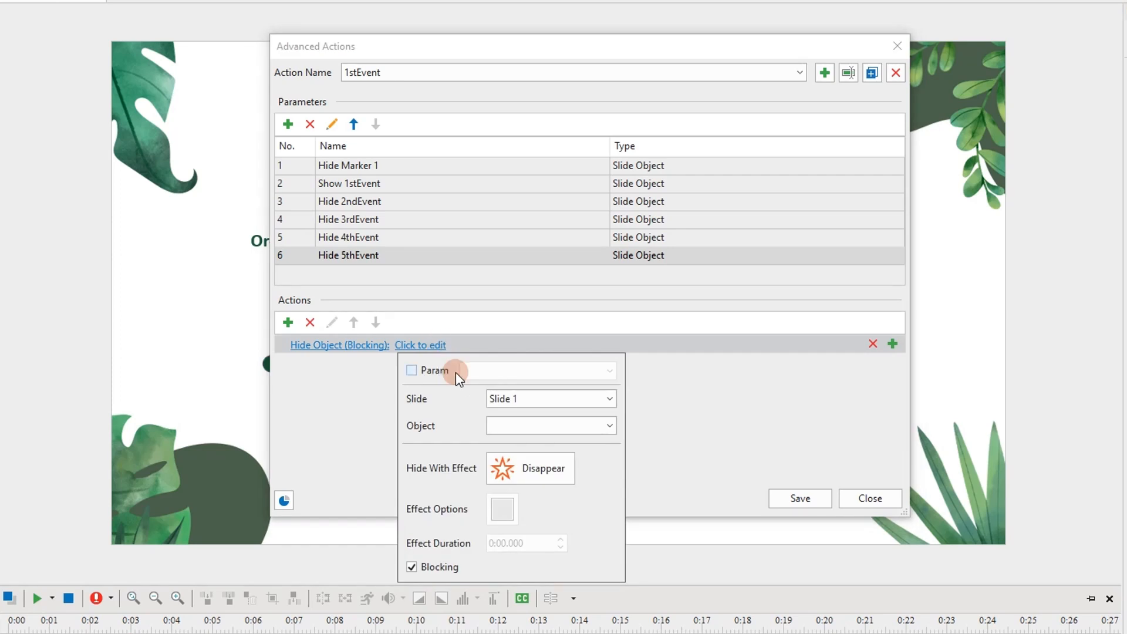
pyautogui.click(412, 370)
pyautogui.click(514, 371)
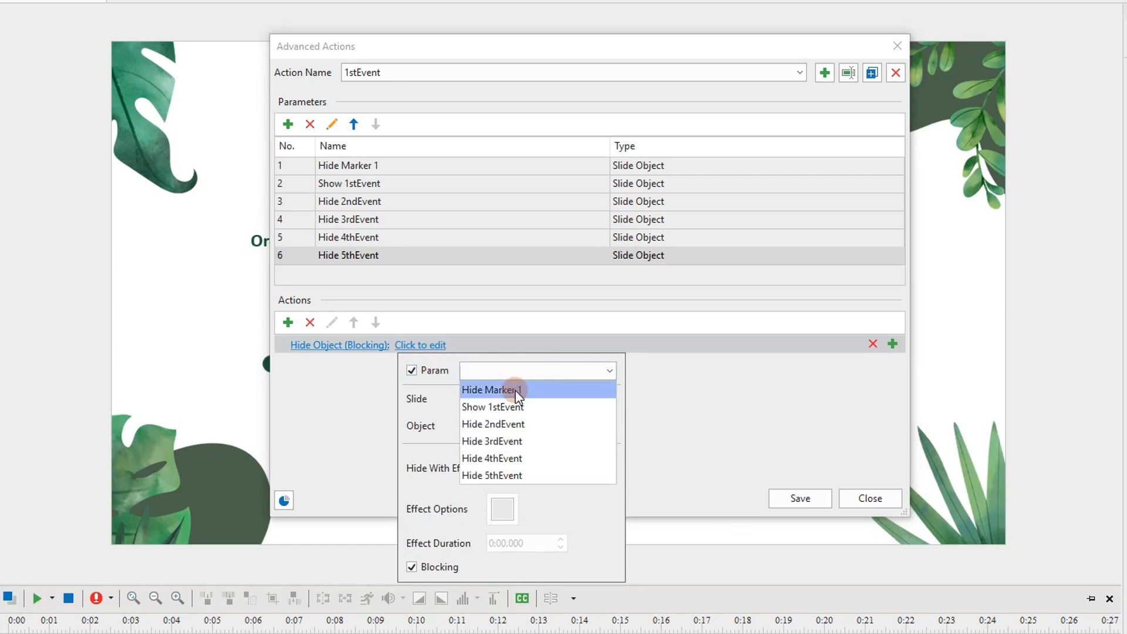
pyautogui.click(516, 391)
pyautogui.click(434, 568)
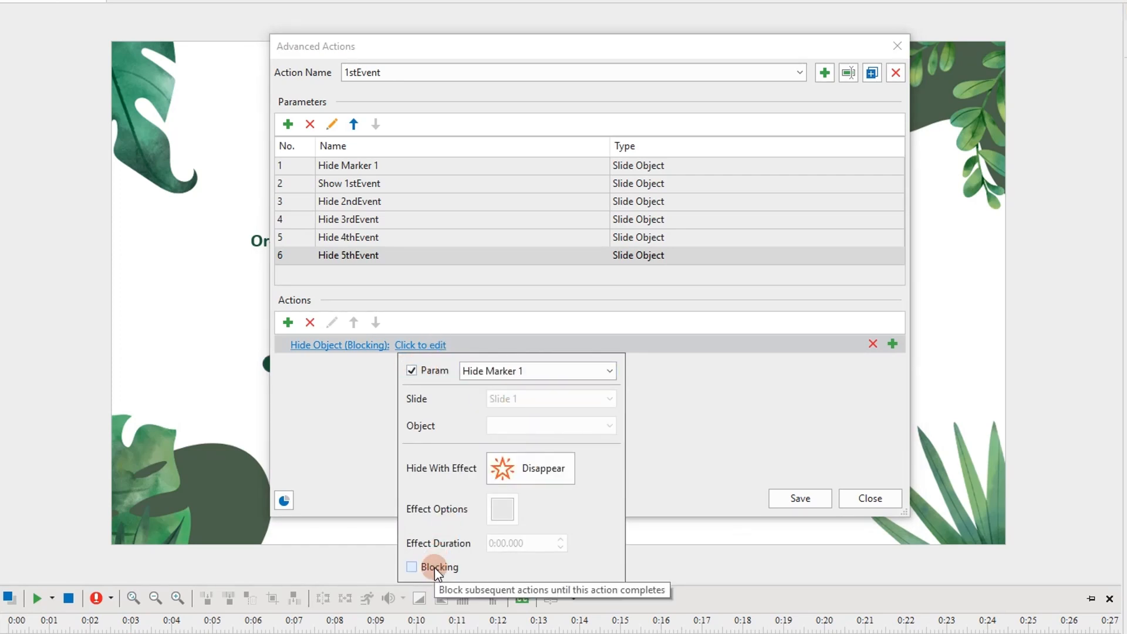
pyautogui.click(347, 431)
# Add a Show Object action using the Show 1stEvent parameter, with Hide After and Blocking turned off, and save the advanced action.
pyautogui.click(287, 322)
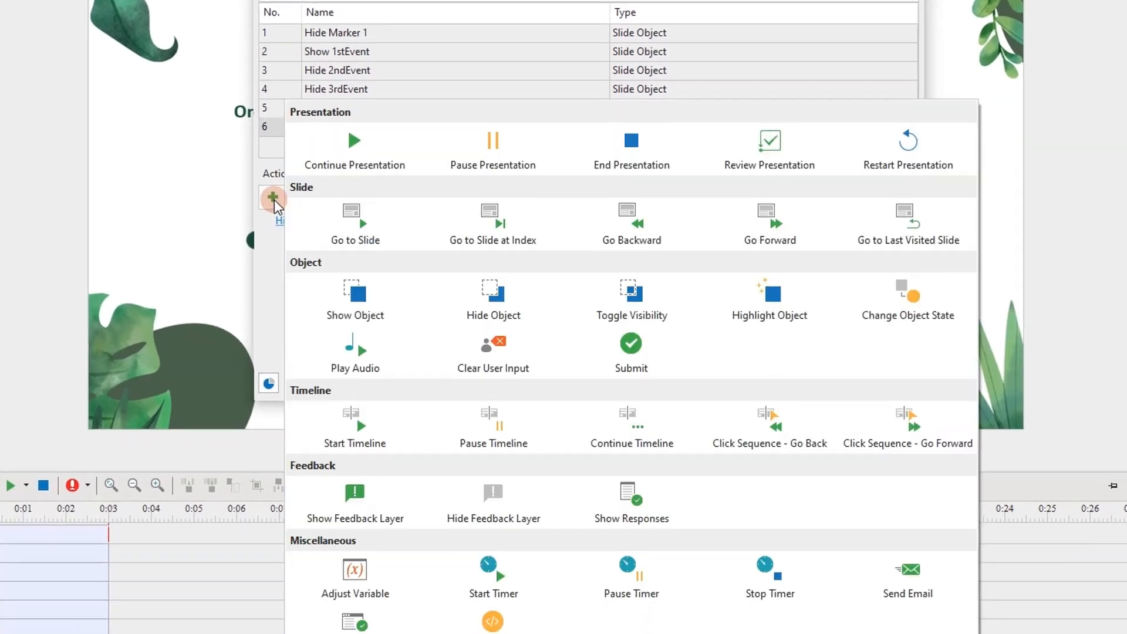
pyautogui.click(352, 267)
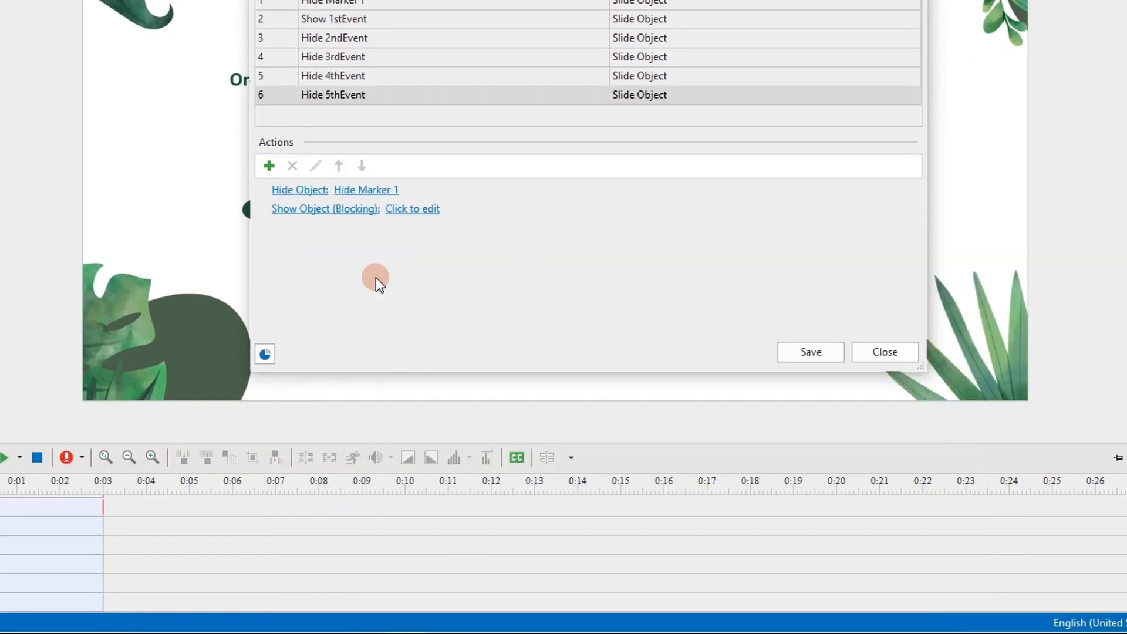
pyautogui.click(424, 210)
pyautogui.click(543, 237)
pyautogui.click(544, 275)
pyautogui.click(403, 456)
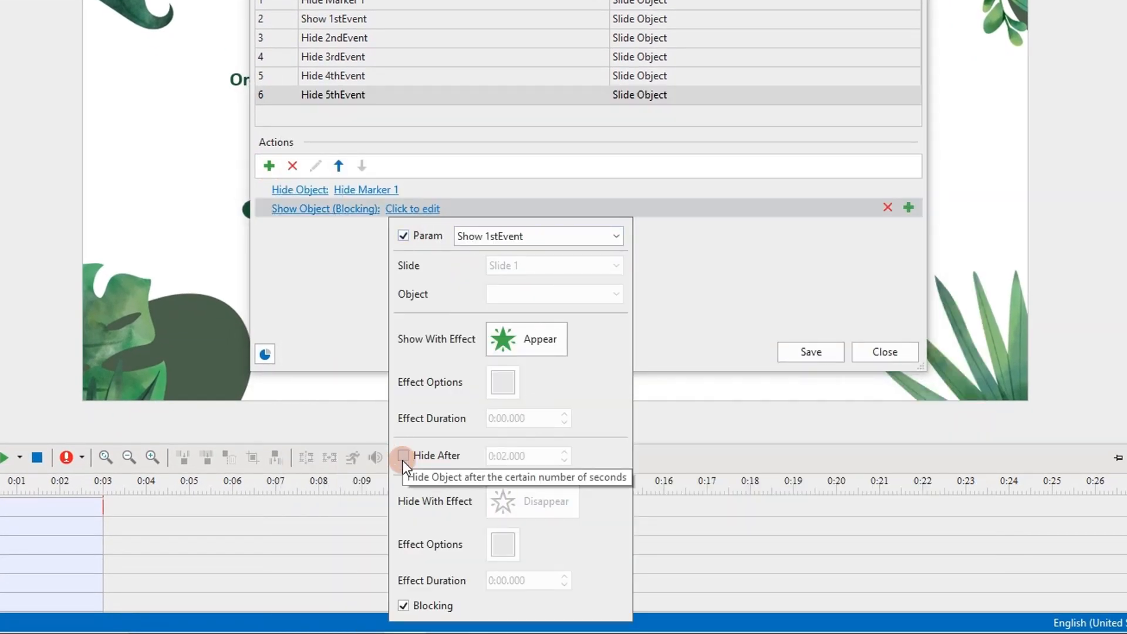
pyautogui.click(403, 606)
pyautogui.click(331, 311)
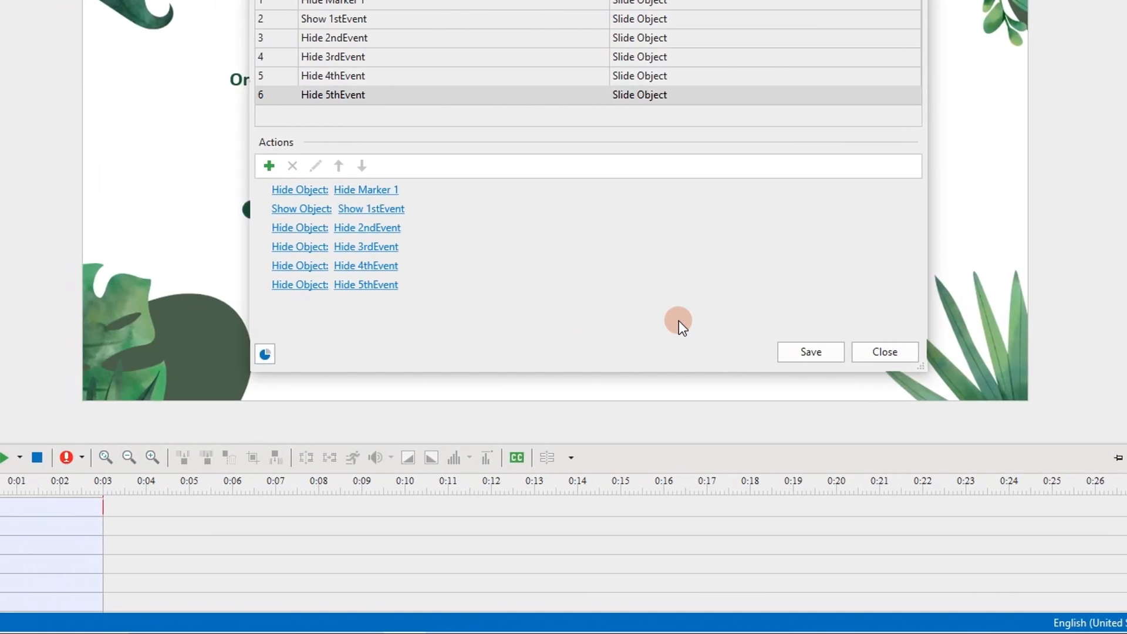
pyautogui.click(811, 352)
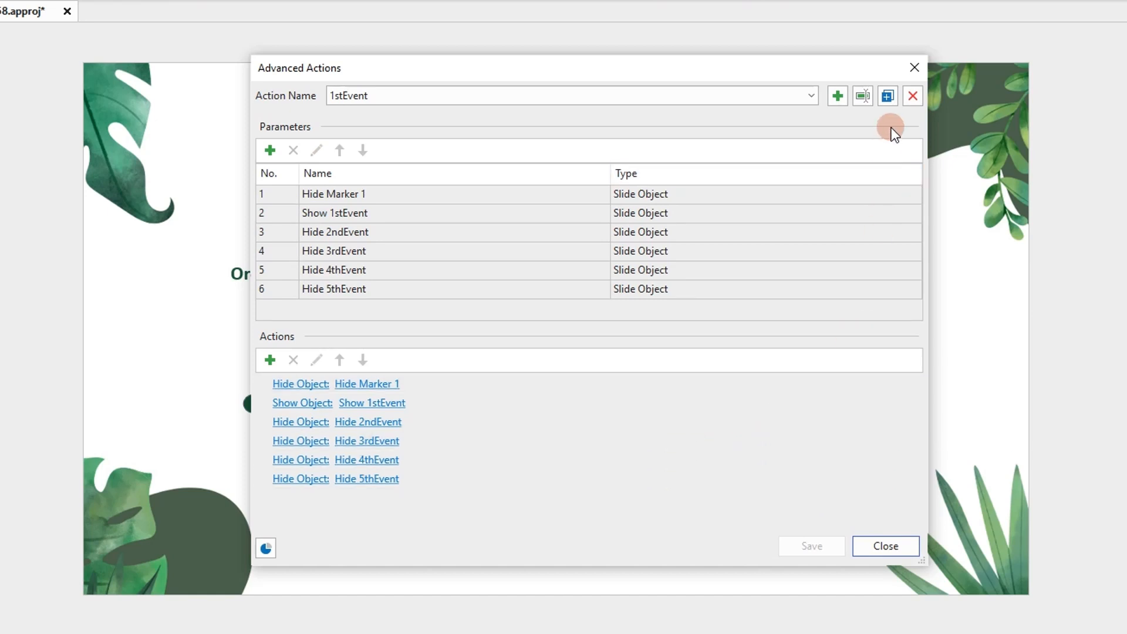
# Duplicate the 1stEvent advanced action and rename the copy as 2ndEvent.
pyautogui.click(886, 101)
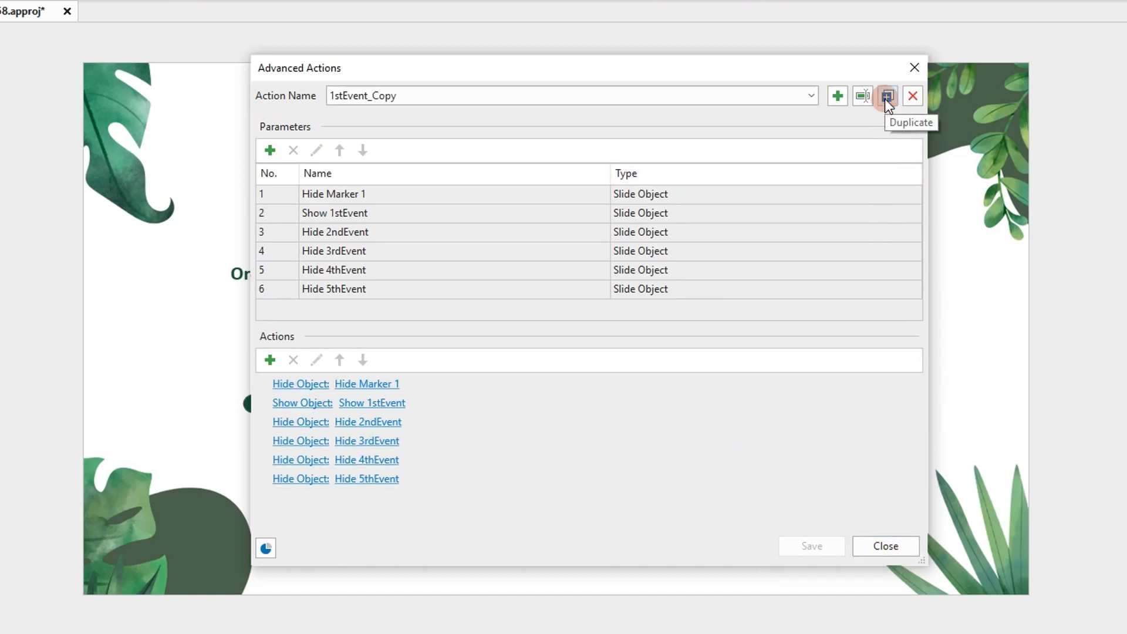
pyautogui.click(862, 95)
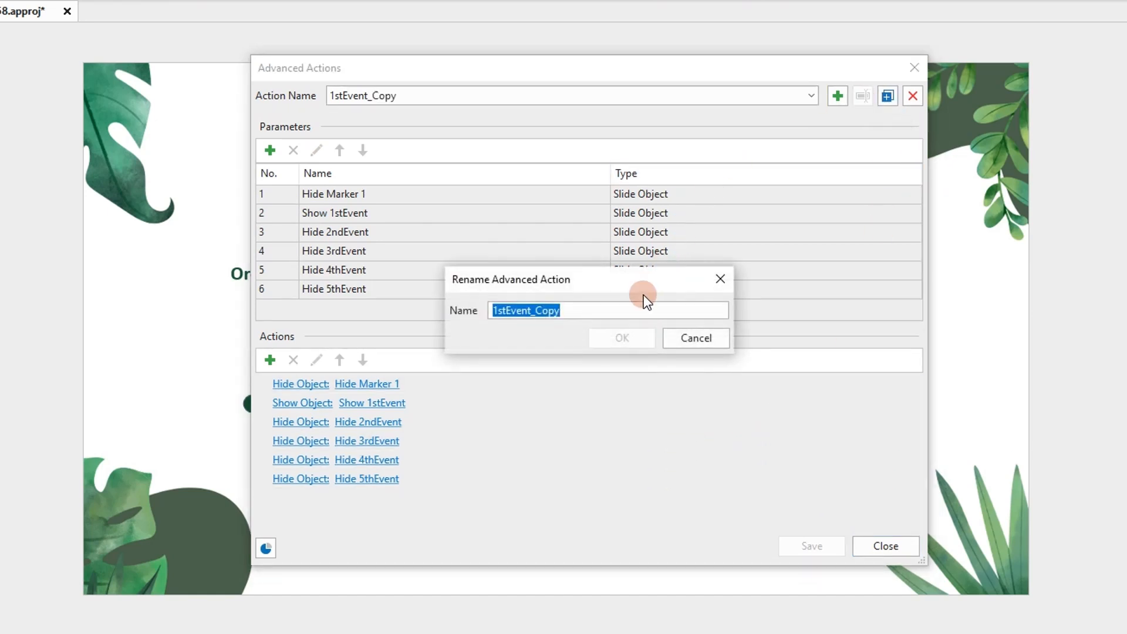
pyautogui.write('2ndEvent')
pyautogui.click(623, 343)
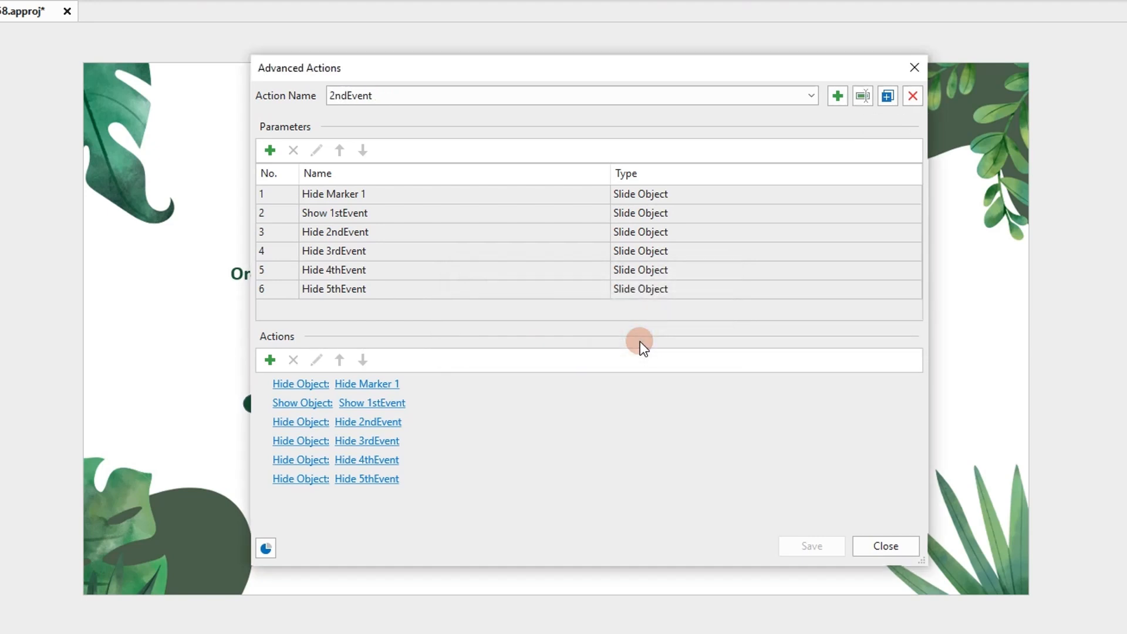
# Rename the first parameter of the 2ndEvent action to Hide Marker 2.
pyautogui.click(367, 195)
pyautogui.click(368, 194)
pyautogui.click(374, 193)
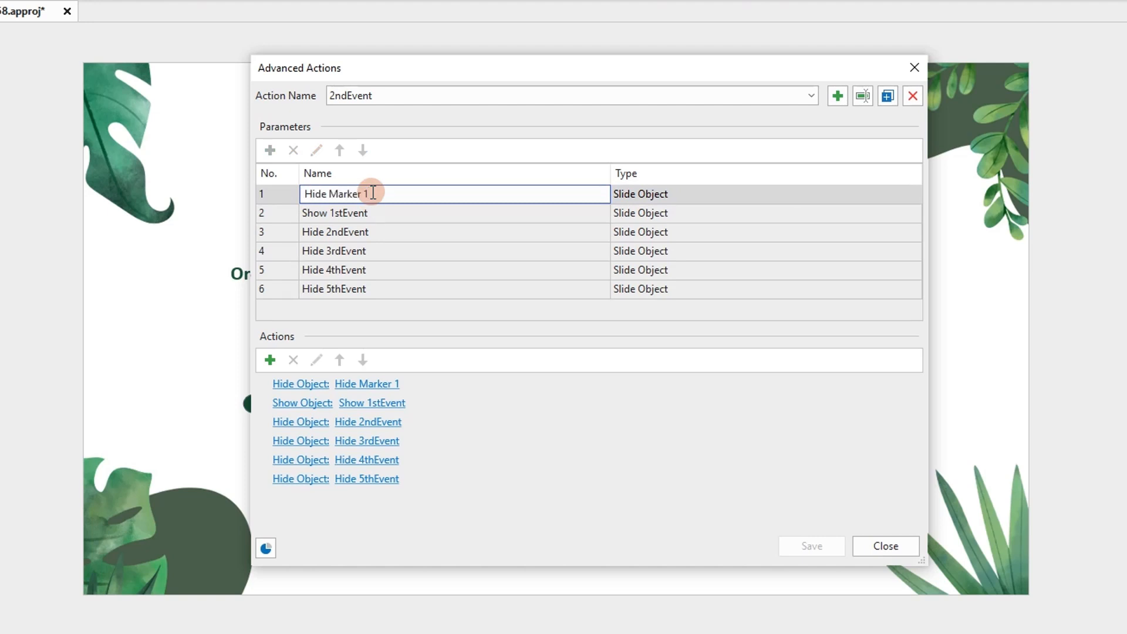
pyautogui.press('BackSpace')
pyautogui.write('2')
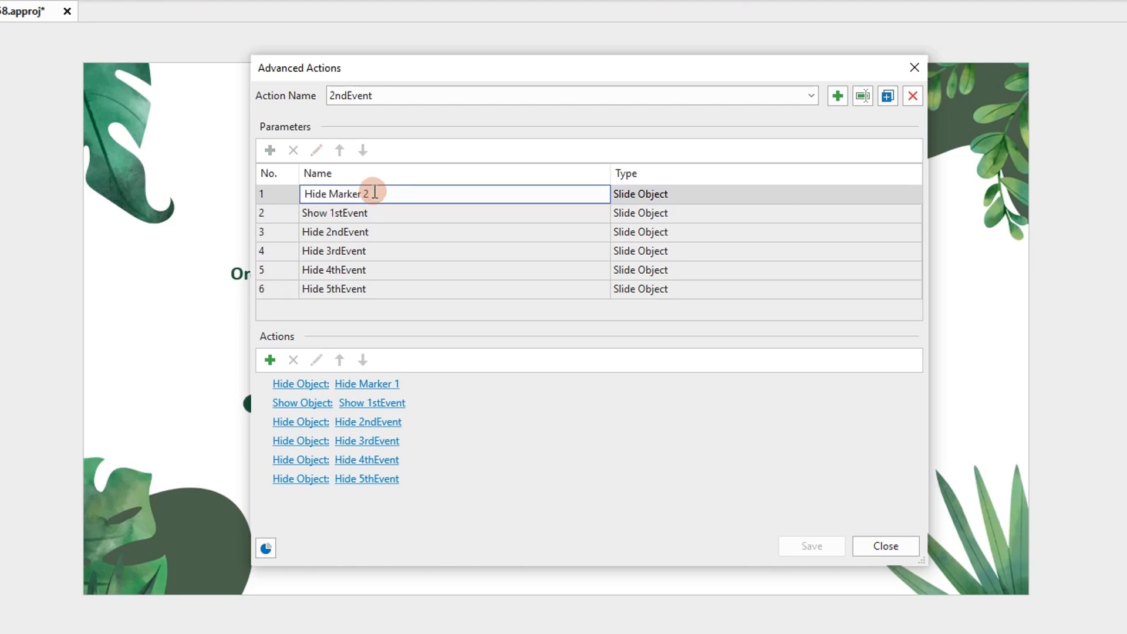
# Rename the third parameter, Hide 2ndEvent, to Show 2ndEvent.
pyautogui.click(378, 231)
pyautogui.click(315, 230)
pyautogui.moveTo(317, 231); pyautogui.dragTo(289, 230)
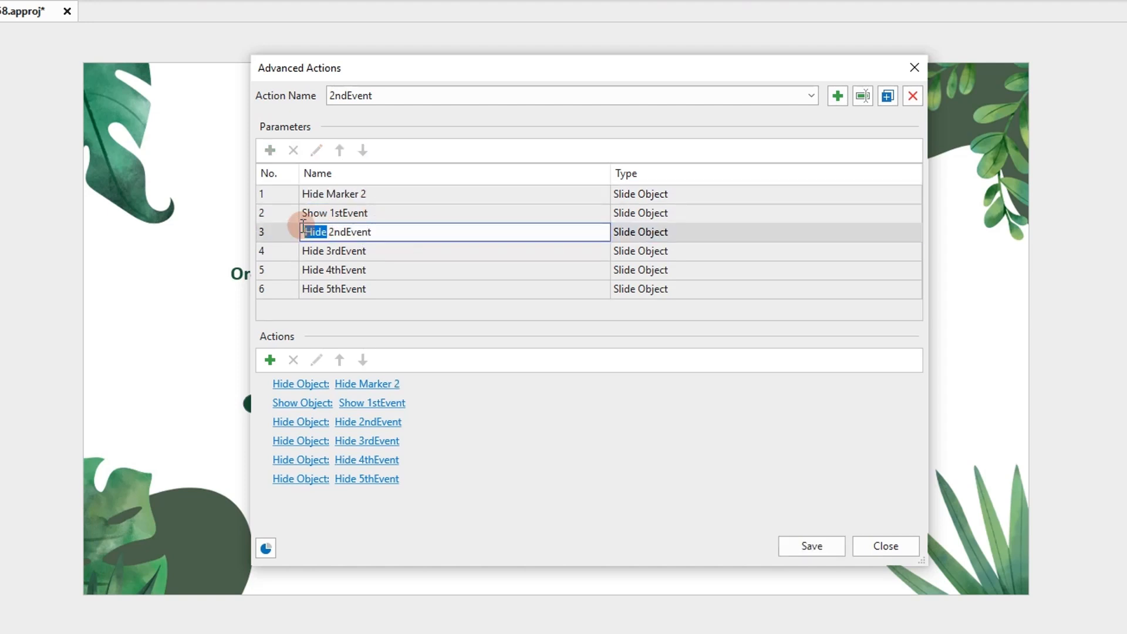
pyautogui.press('BackSpace')
pyautogui.write('Show')
pyautogui.press('Return')
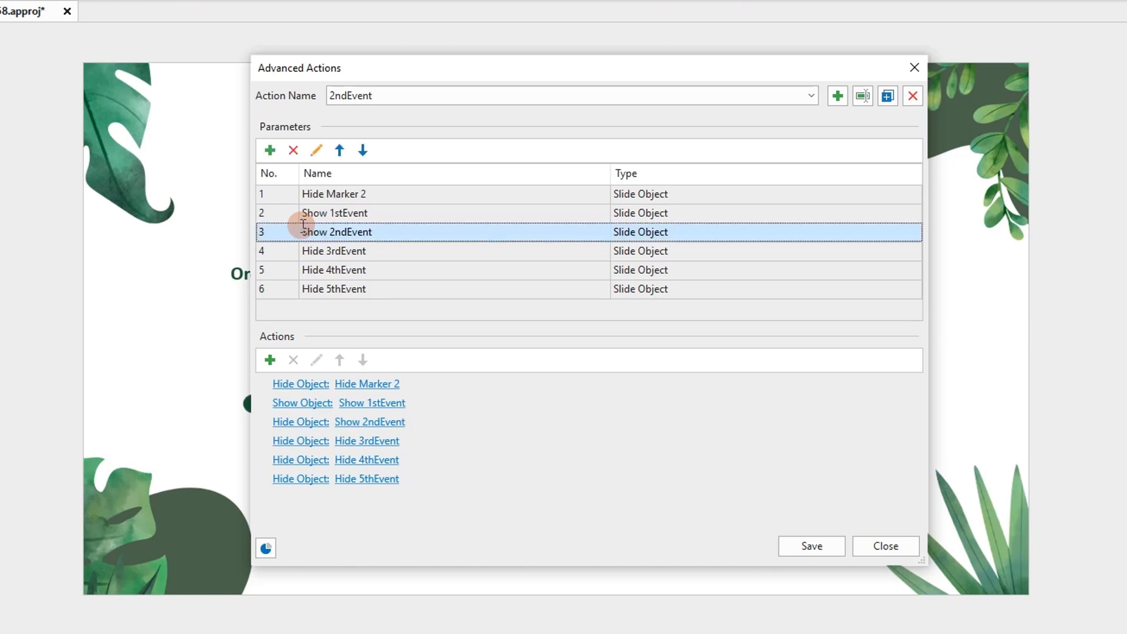
# Change the third action to Show Object using the Show 2ndEvent parameter, with Hide After and Blocking turned off.
pyautogui.click(303, 425)
pyautogui.click(303, 425)
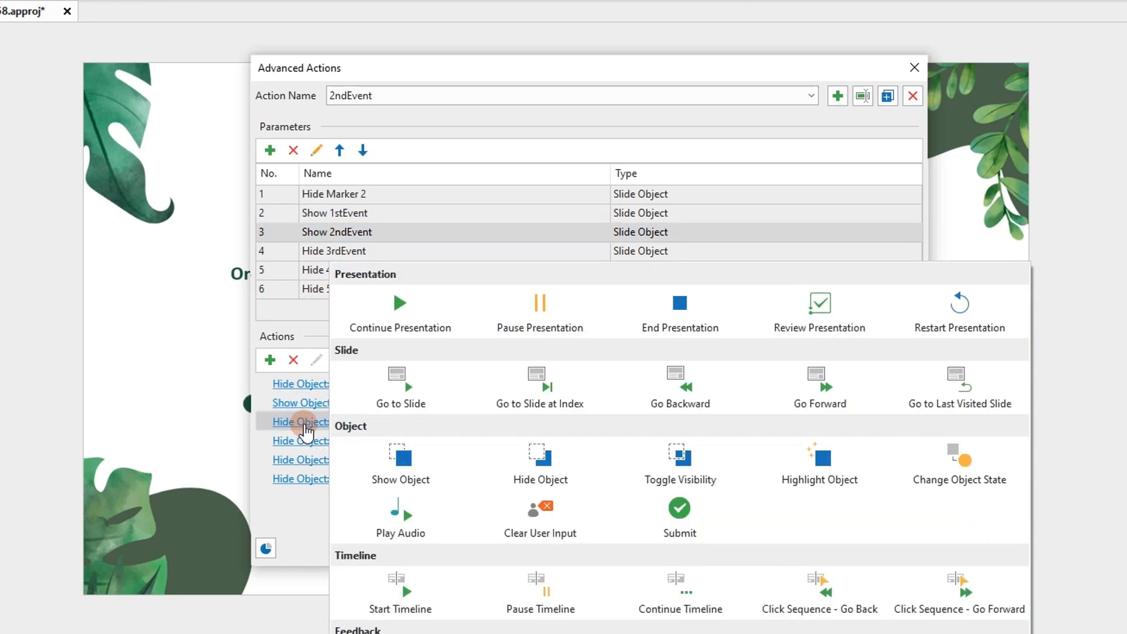
pyautogui.click(425, 471)
pyautogui.click(419, 428)
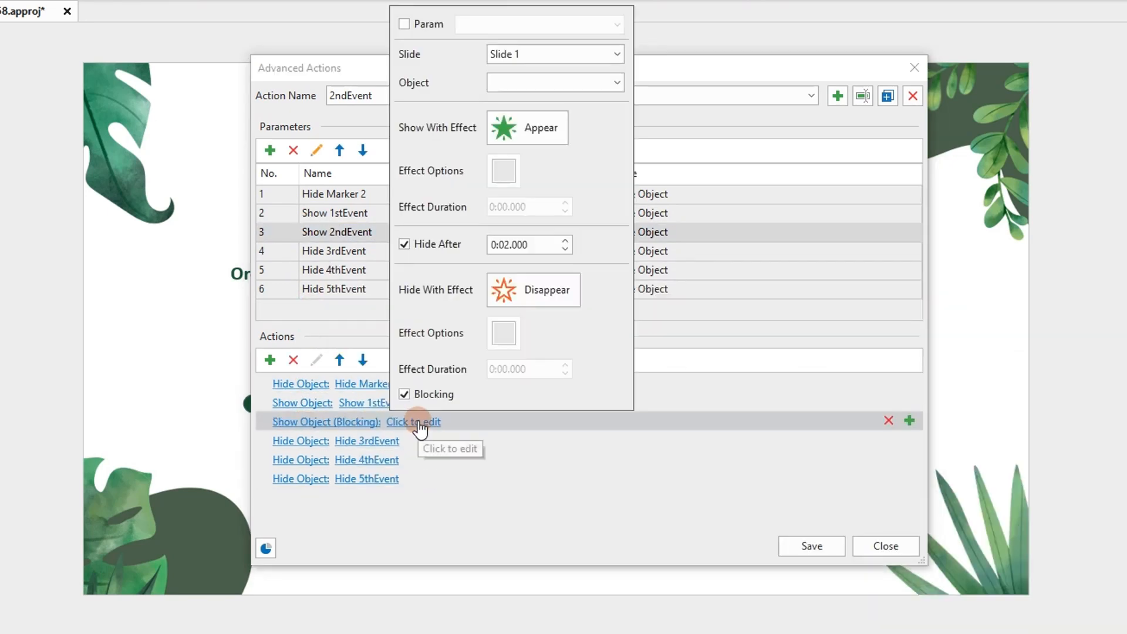
pyautogui.click(429, 22)
pyautogui.click(503, 26)
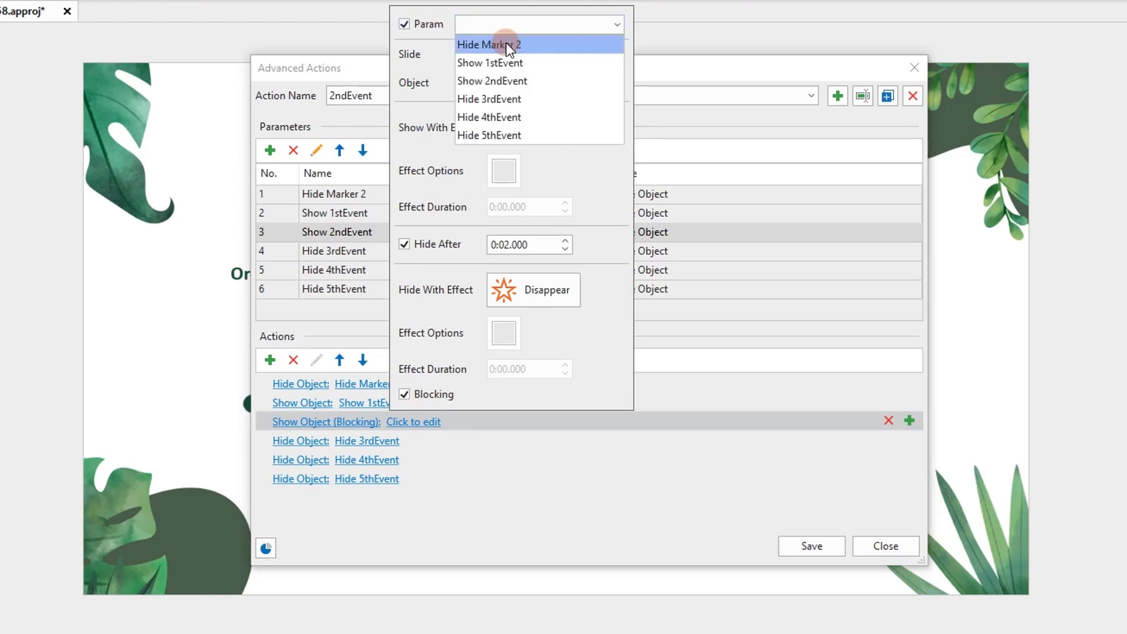
pyautogui.click(520, 82)
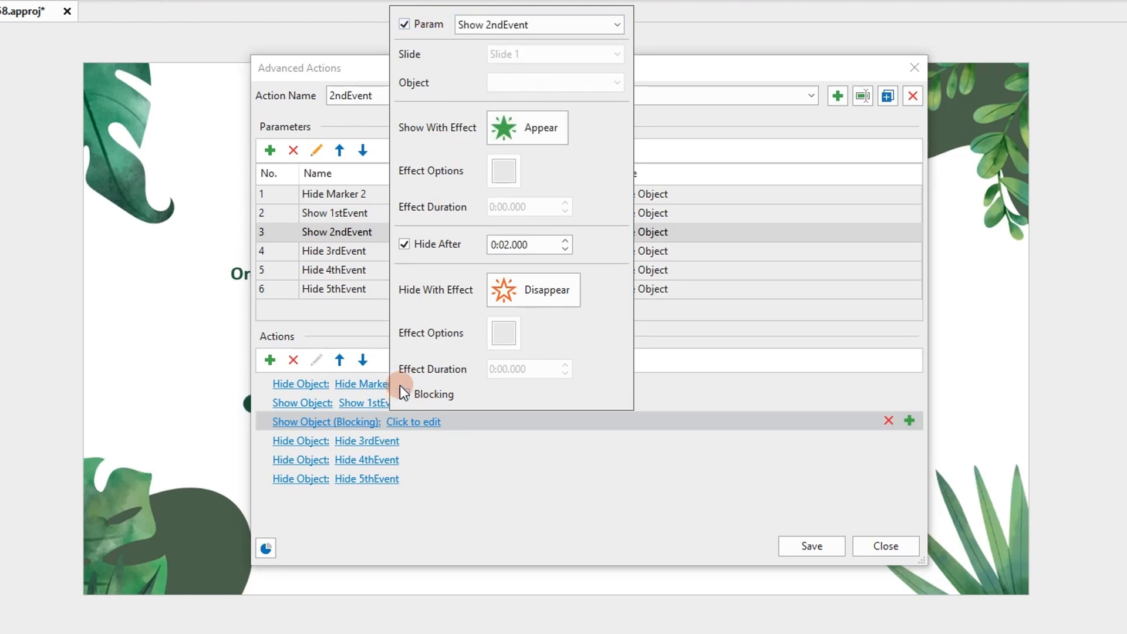
pyautogui.click(404, 244)
pyautogui.click(444, 506)
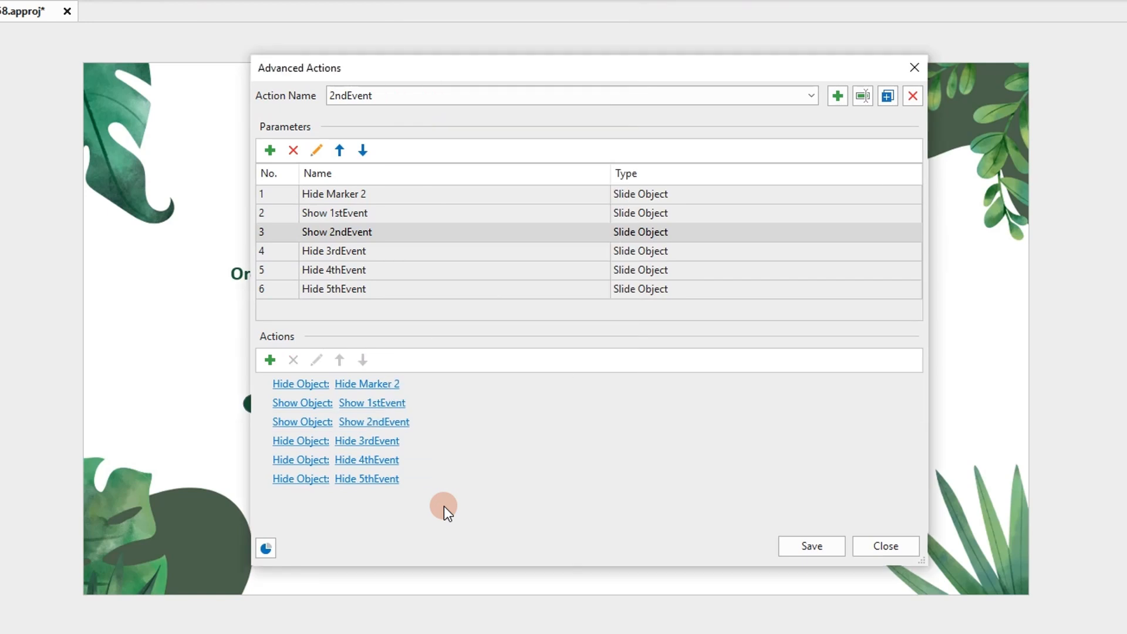
# Save the 2ndEvent and 5thEvent advanced actions.
pyautogui.click(829, 550)
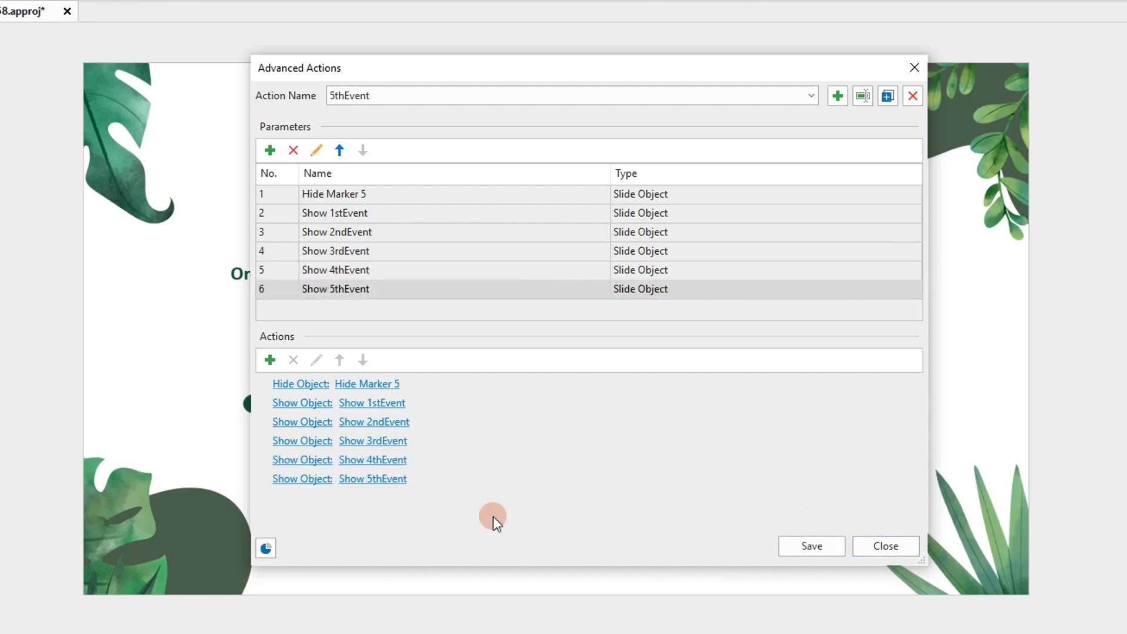
pyautogui.click(819, 544)
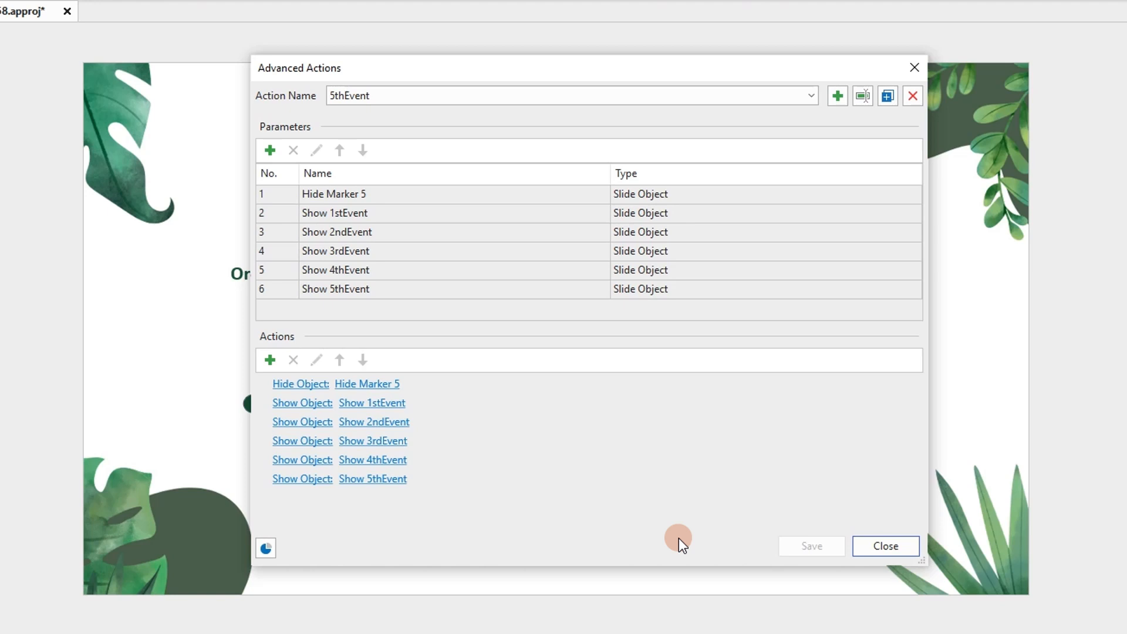
# Create an advanced action named ShowMarkers and add a Show Object action to it.
pyautogui.click(840, 97)
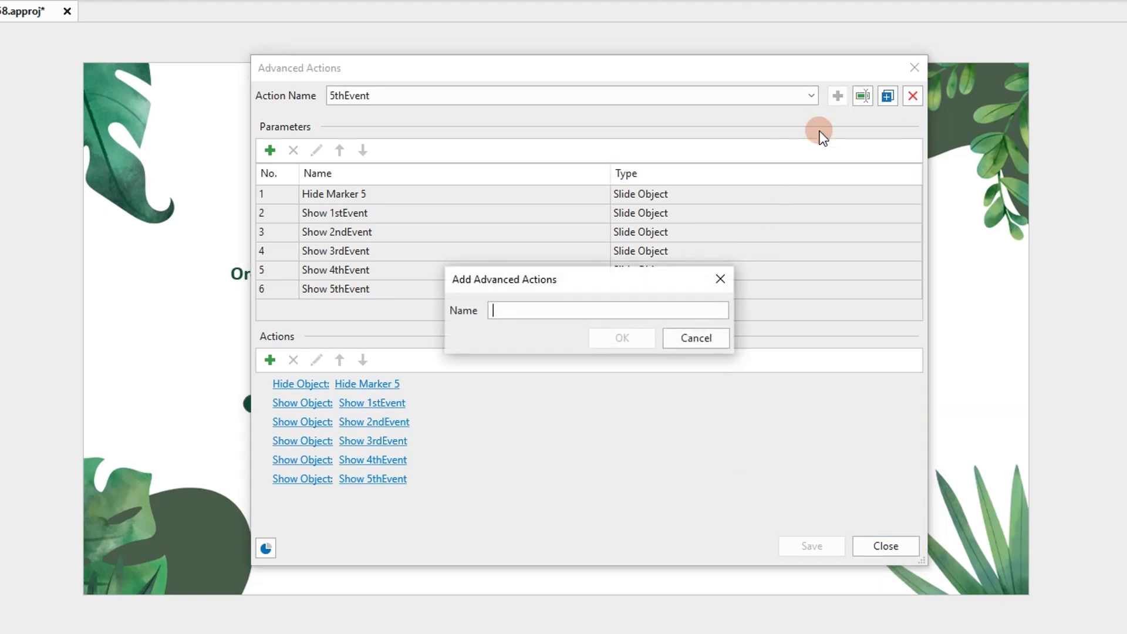
pyautogui.write('ShowMarkers')
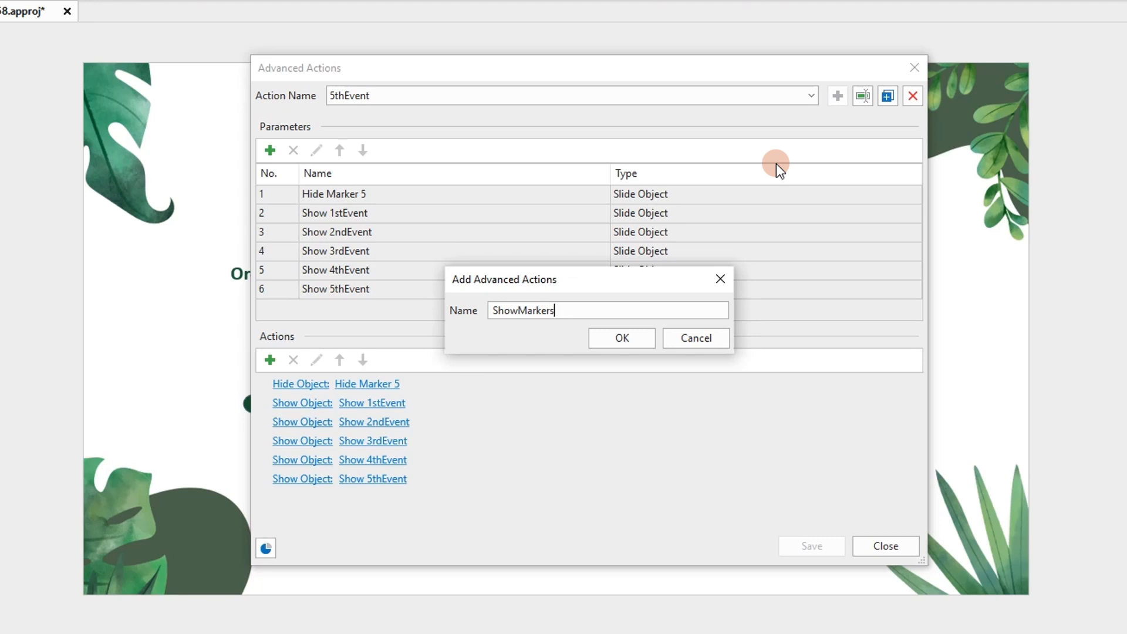
pyautogui.click(643, 343)
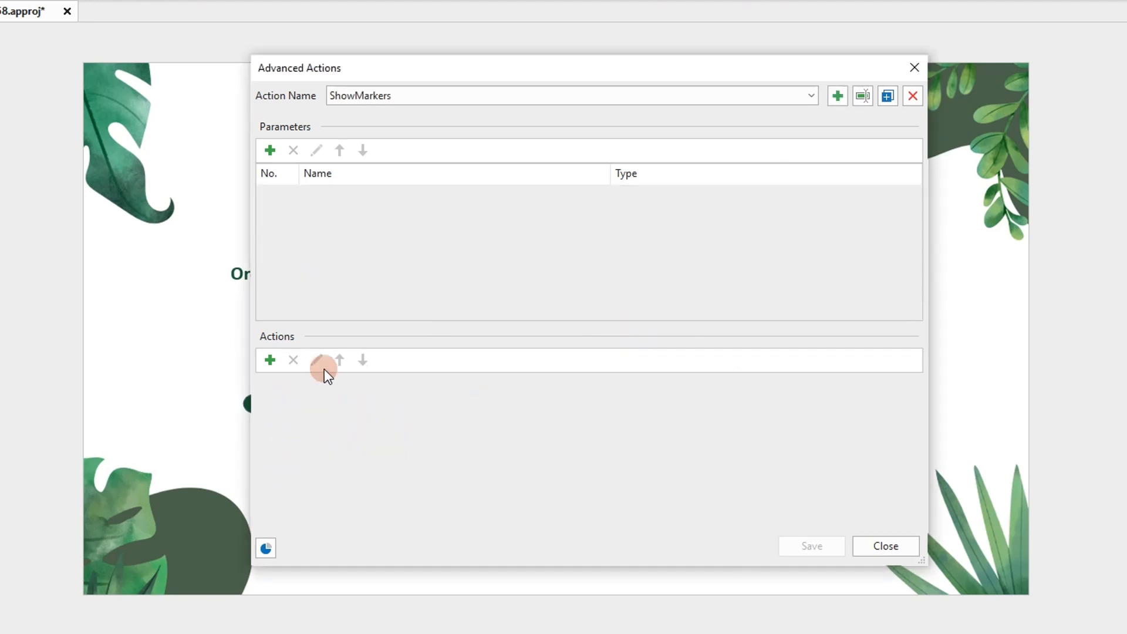
pyautogui.click(270, 360)
pyautogui.click(412, 458)
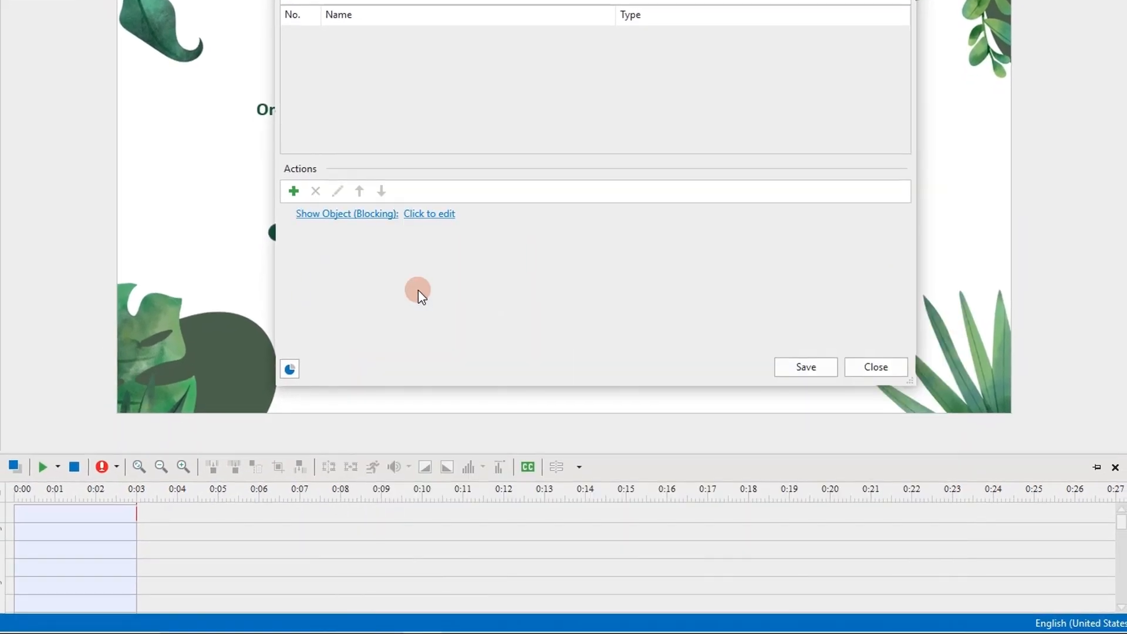
pyautogui.click(432, 384)
# Set the first Show Object action to marker 1 on Slide 1 with Hide After and Blocking turned off, and save ShowMarkers.
pyautogui.click(446, 215)
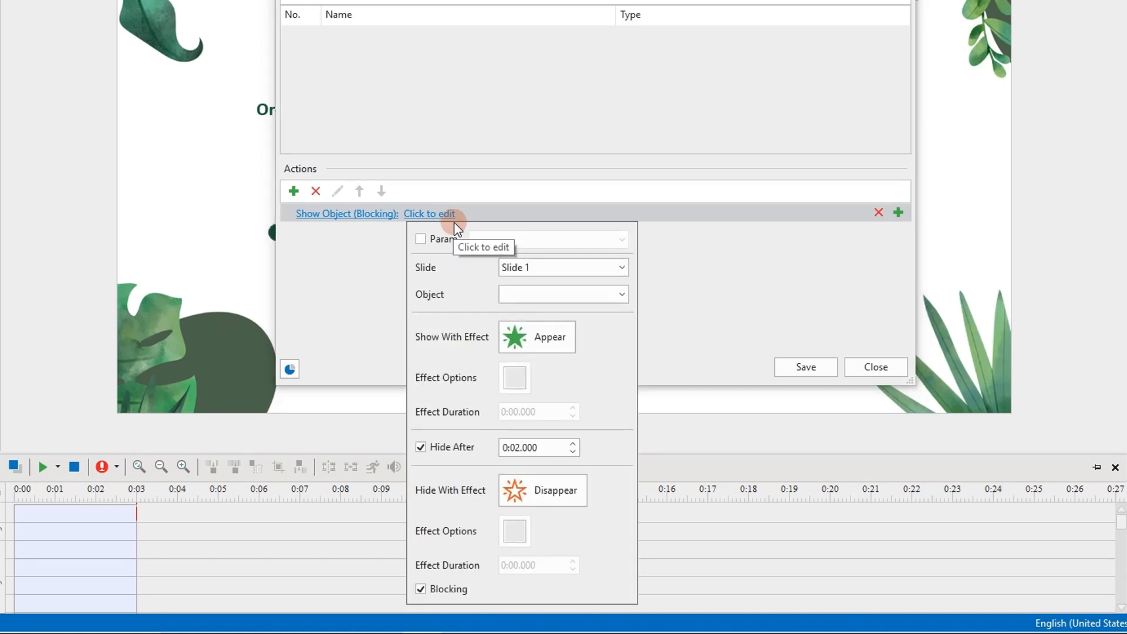
pyautogui.click(569, 294)
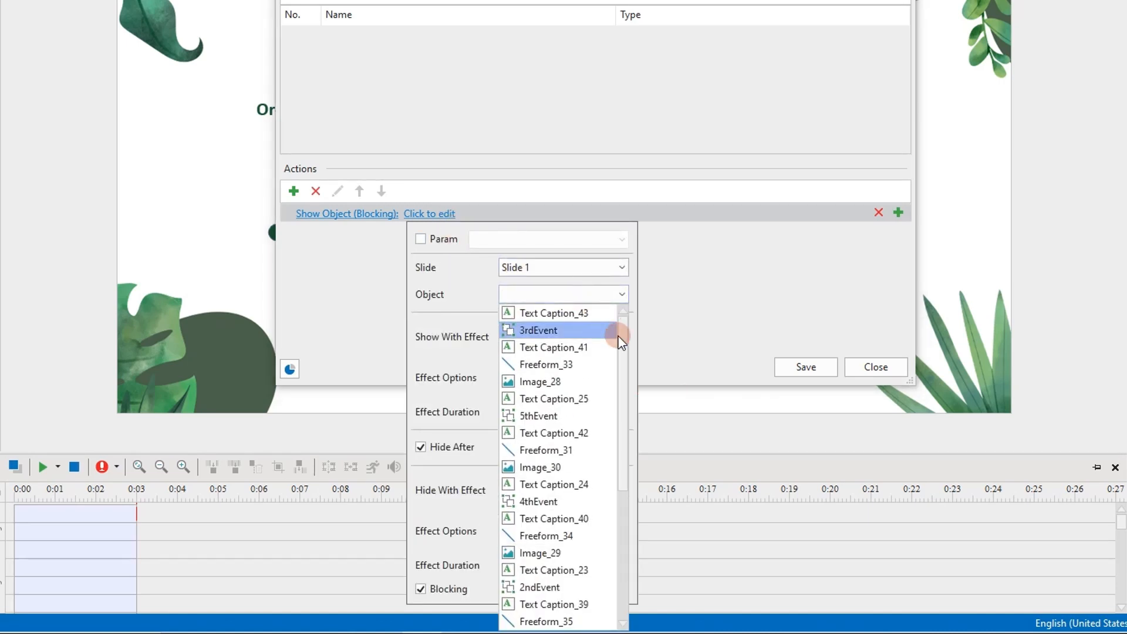
pyautogui.scroll(-3, 611, 402)
pyautogui.scroll(-5, 614, 469)
pyautogui.click(586, 536)
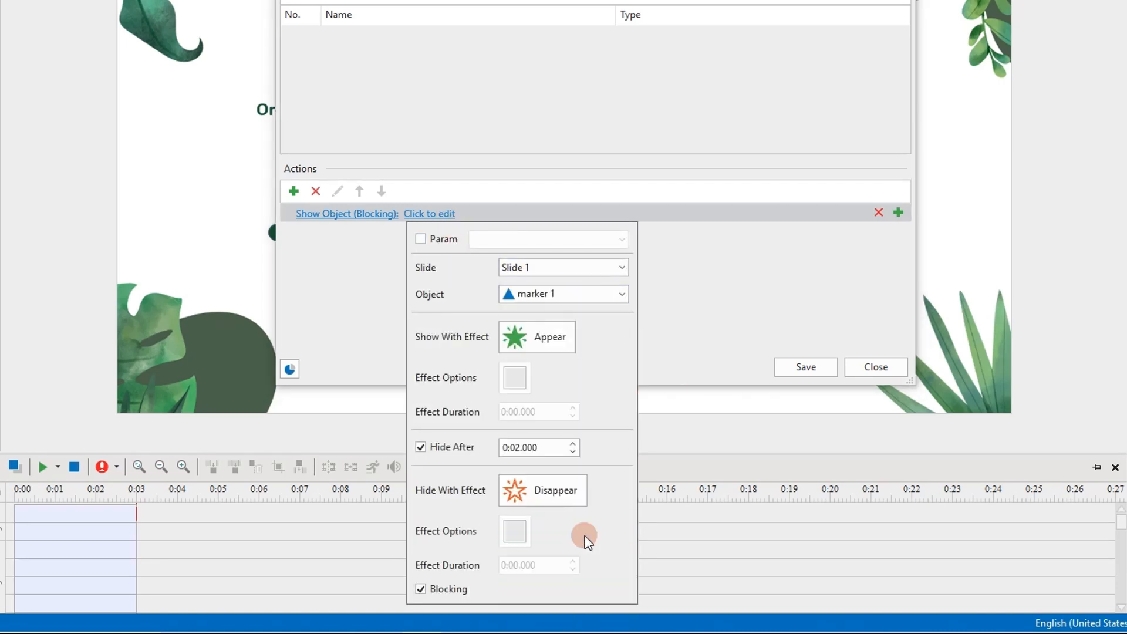
pyautogui.click(462, 589)
pyautogui.click(464, 447)
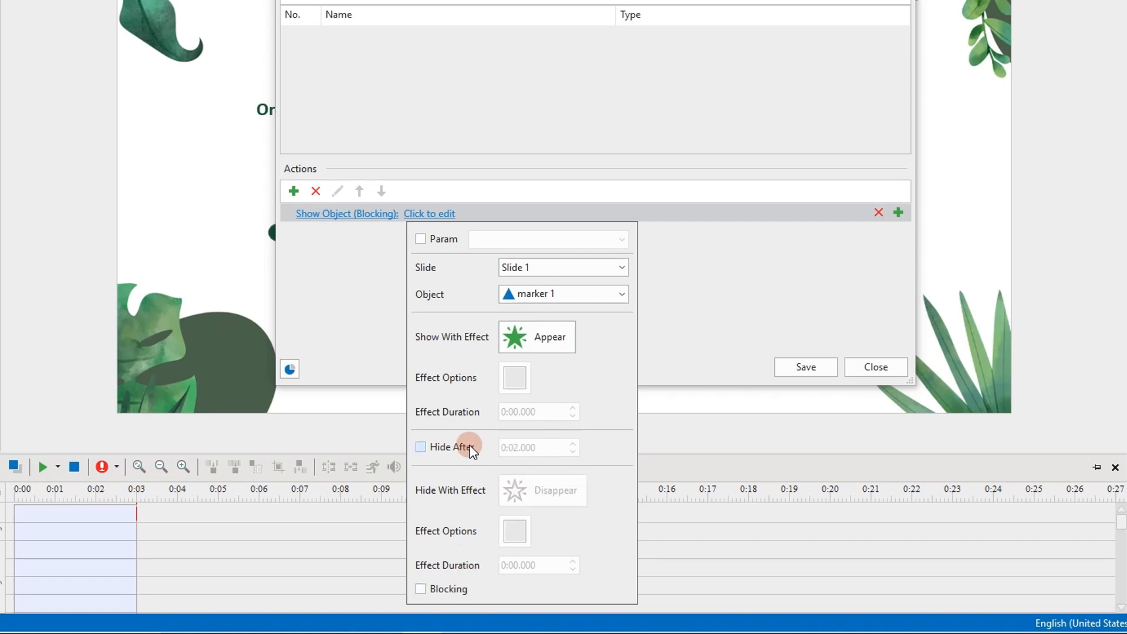
pyautogui.click(347, 311)
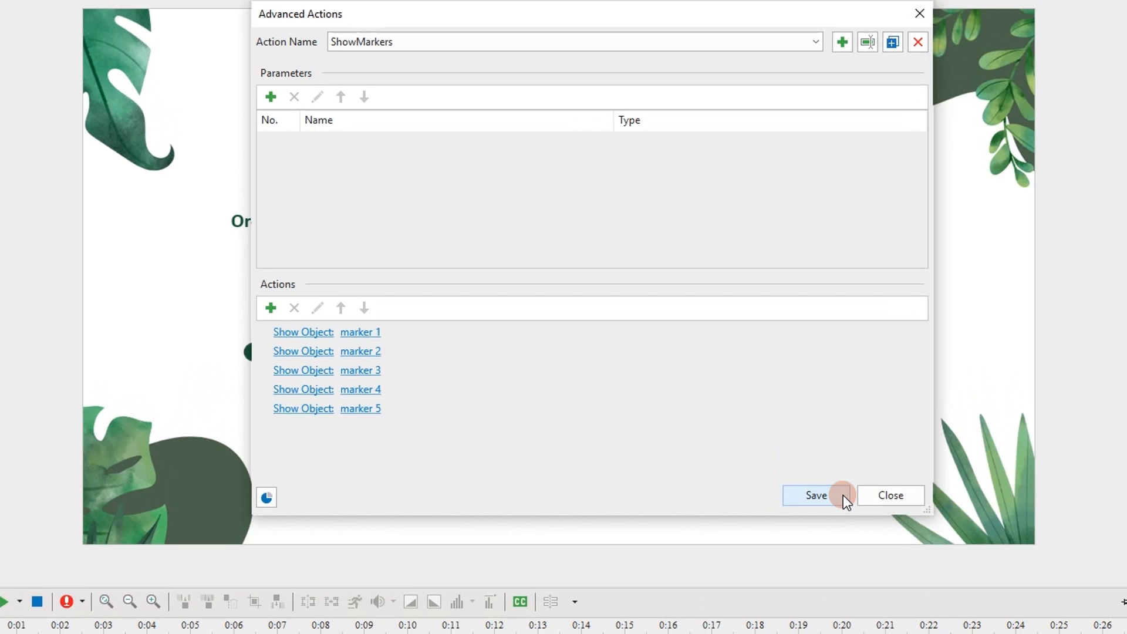
pyautogui.click(803, 367)
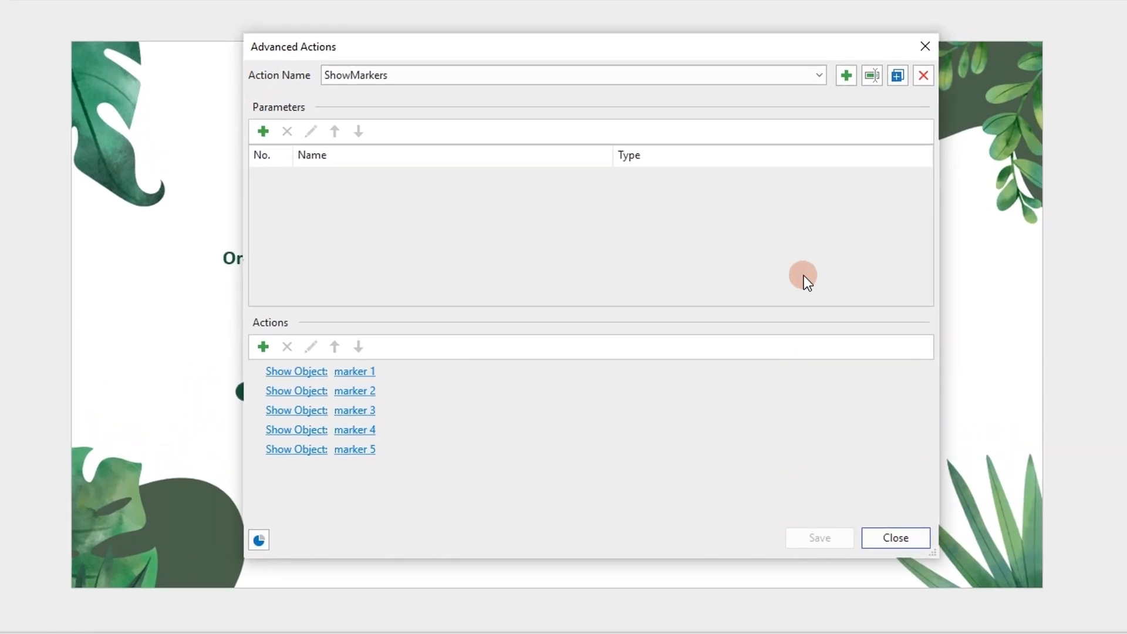
# Review the parameters and actions of HideEvents, 1stEvent through 5thEvent, and ShowMarkers, and close the Advanced Actions dialog.
pyautogui.click(820, 75)
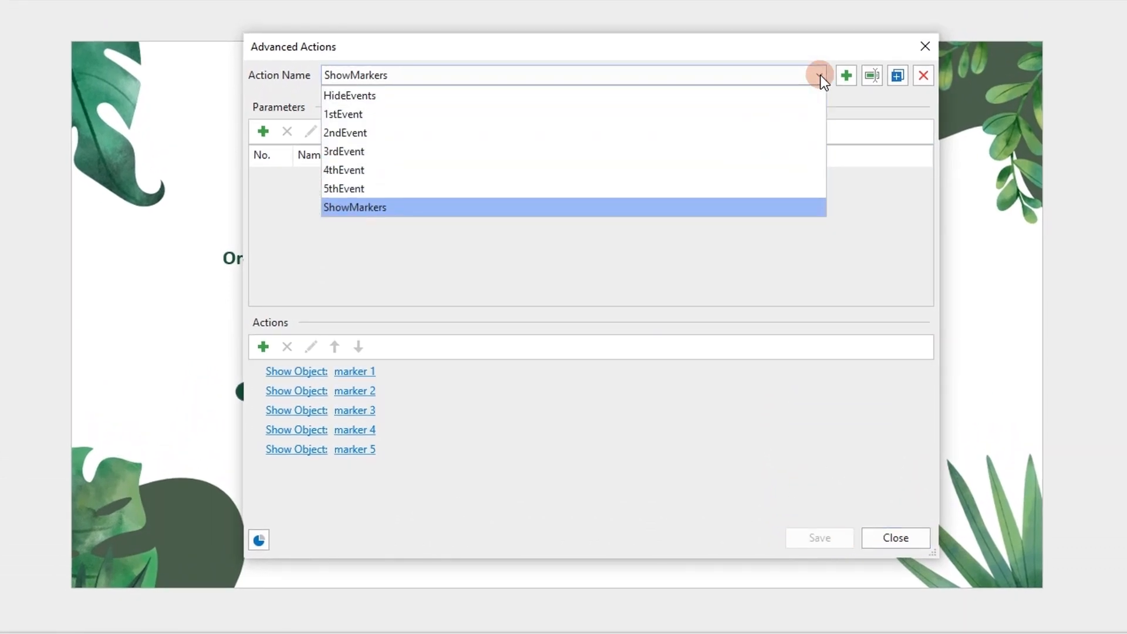
pyautogui.click(811, 95)
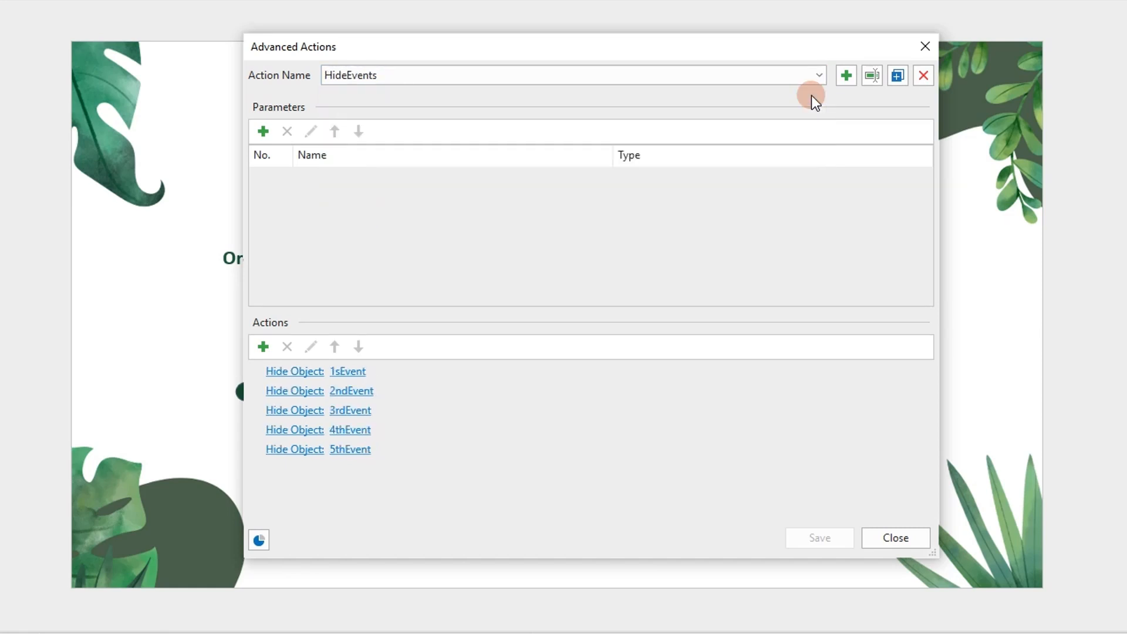
pyautogui.click(822, 72)
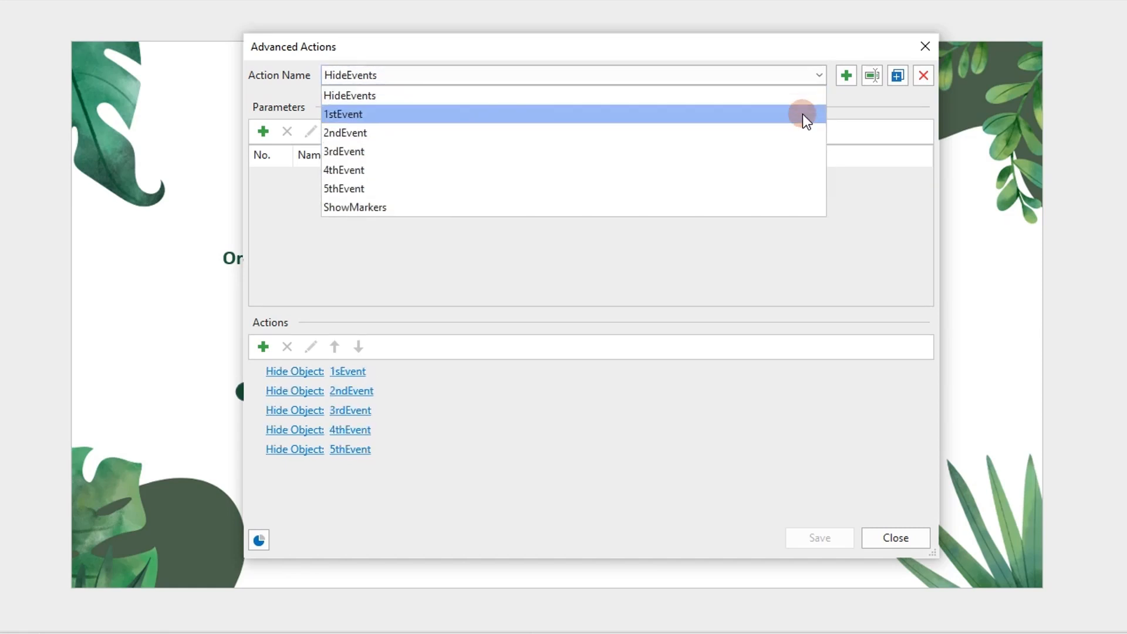
pyautogui.click(802, 112)
pyautogui.click(818, 74)
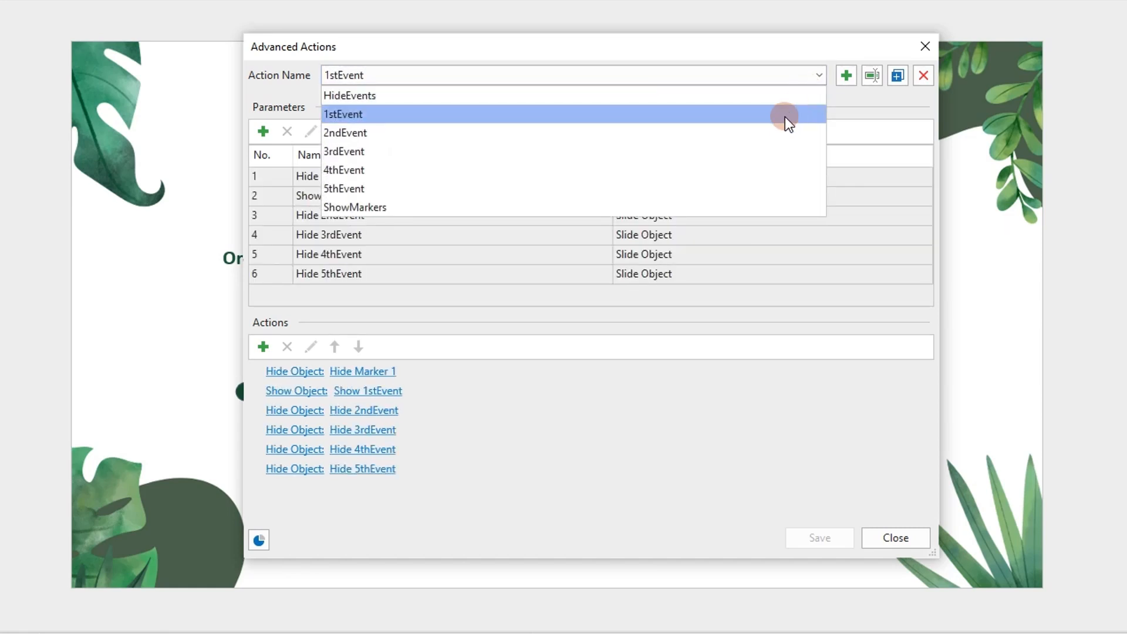
pyautogui.click(786, 134)
pyautogui.click(821, 71)
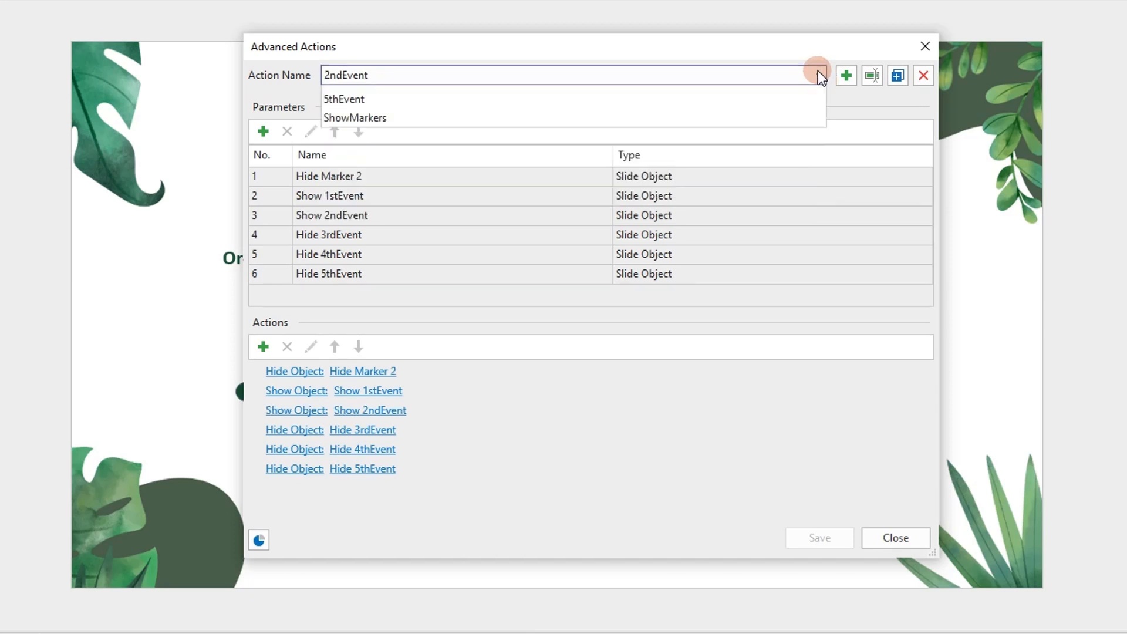
pyautogui.click(801, 152)
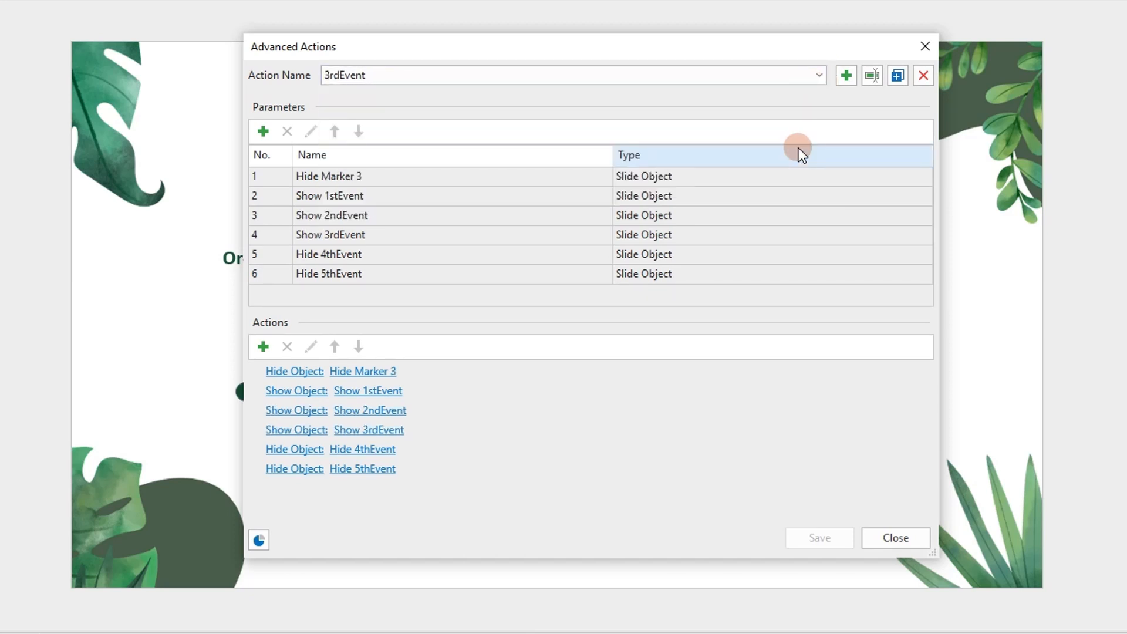
pyautogui.click(820, 75)
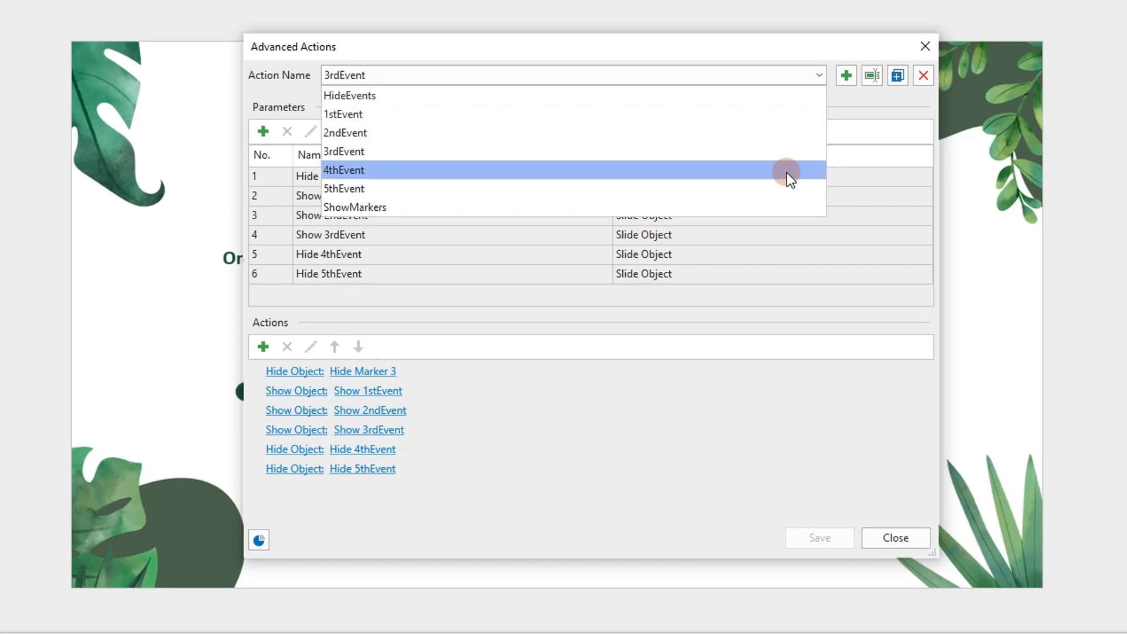
pyautogui.click(787, 173)
pyautogui.click(822, 80)
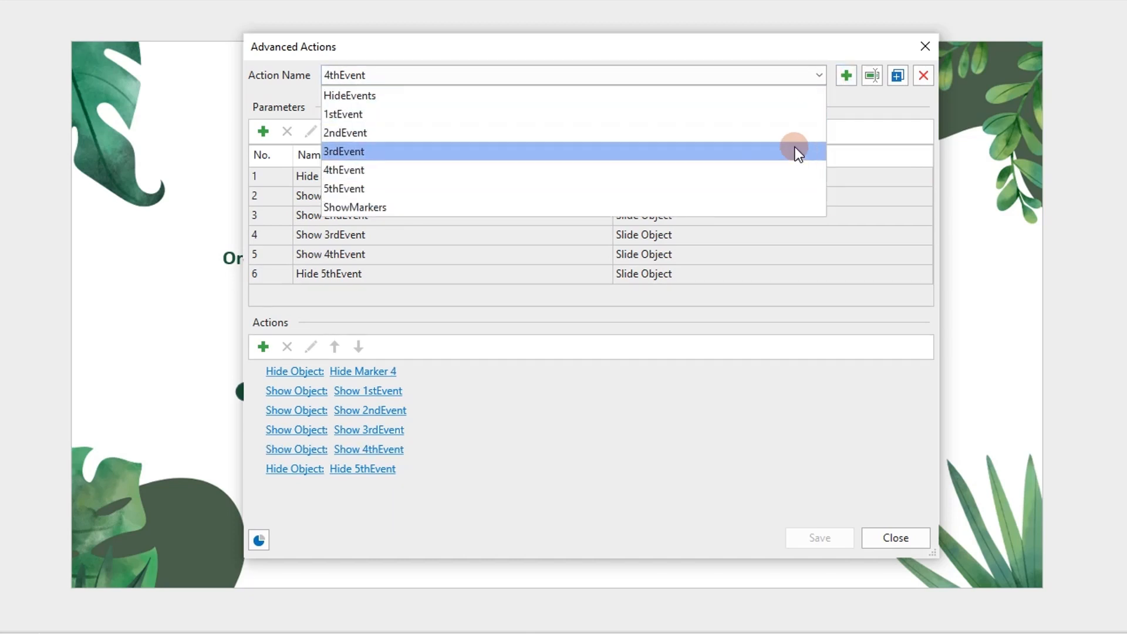
pyautogui.click(793, 188)
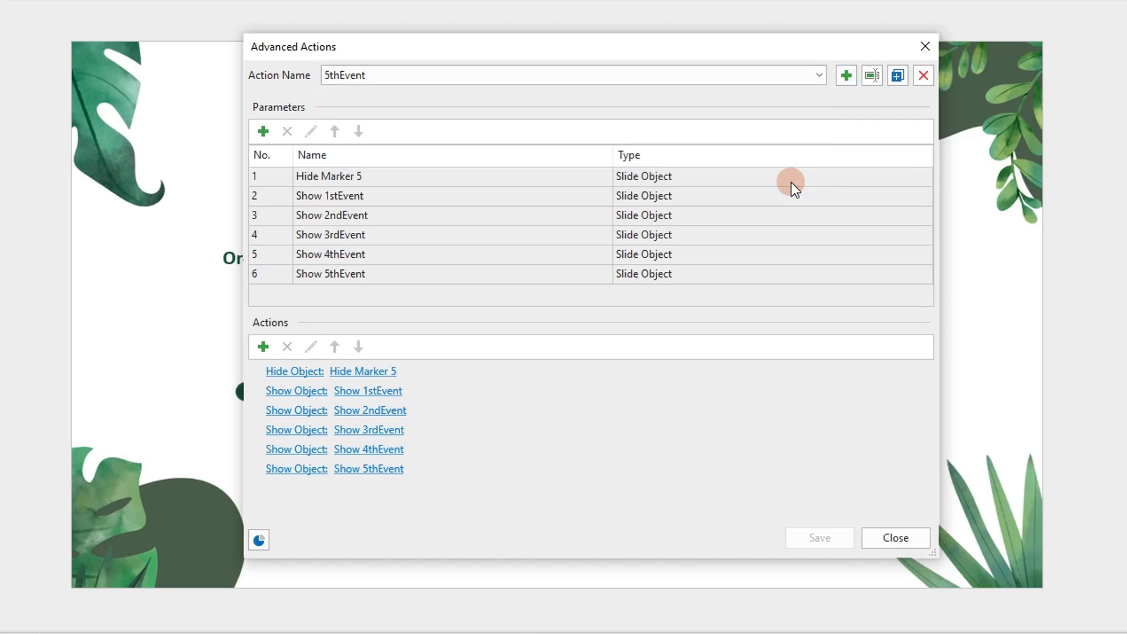
pyautogui.click(819, 76)
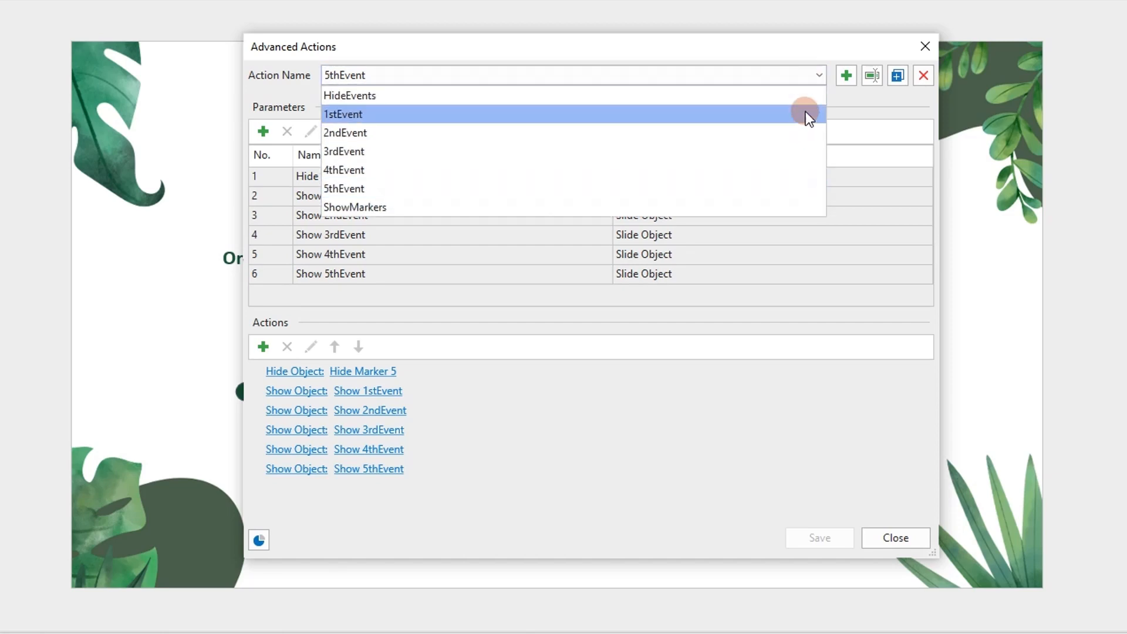
pyautogui.click(771, 205)
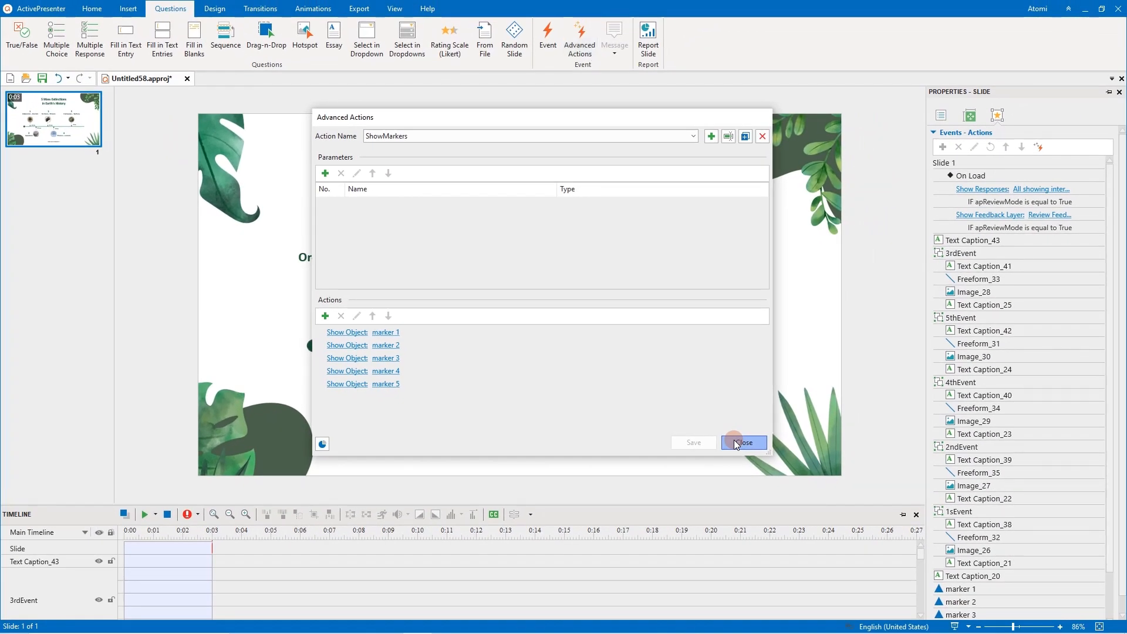
pyautogui.click(888, 532)
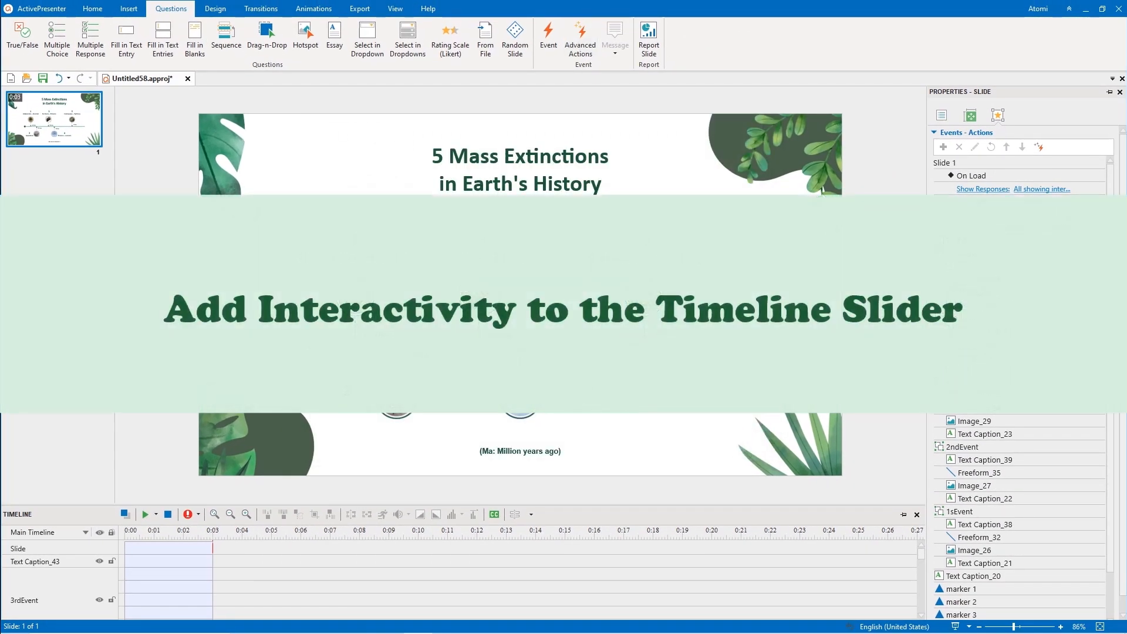
# Select the timeline slider and add an On Changing event to it.
pyautogui.click(729, 345)
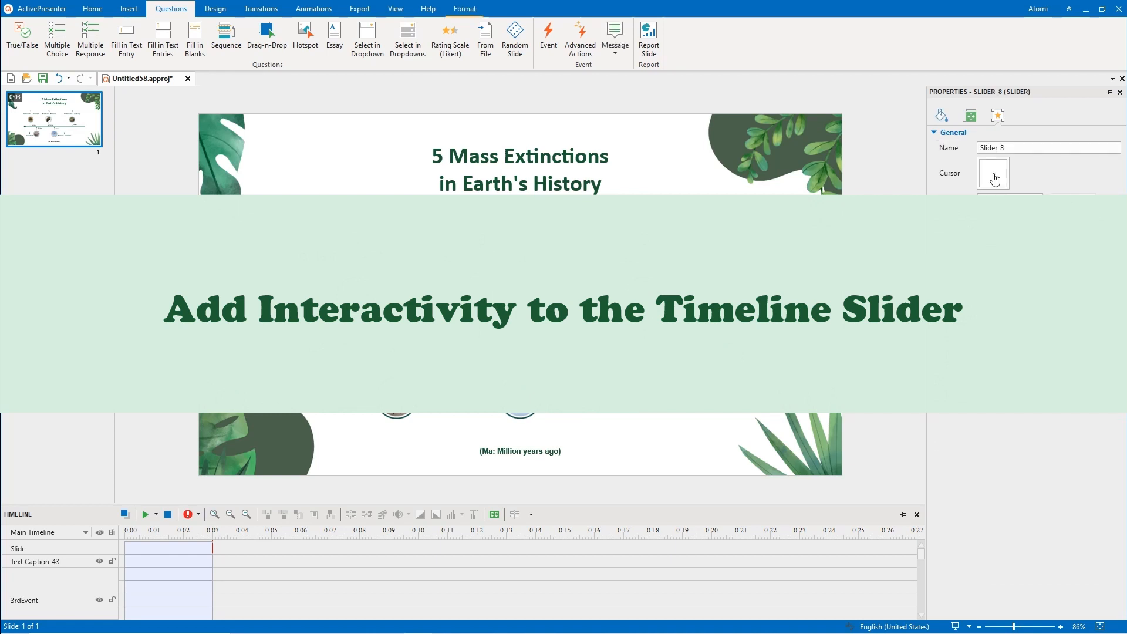
pyautogui.click(933, 132)
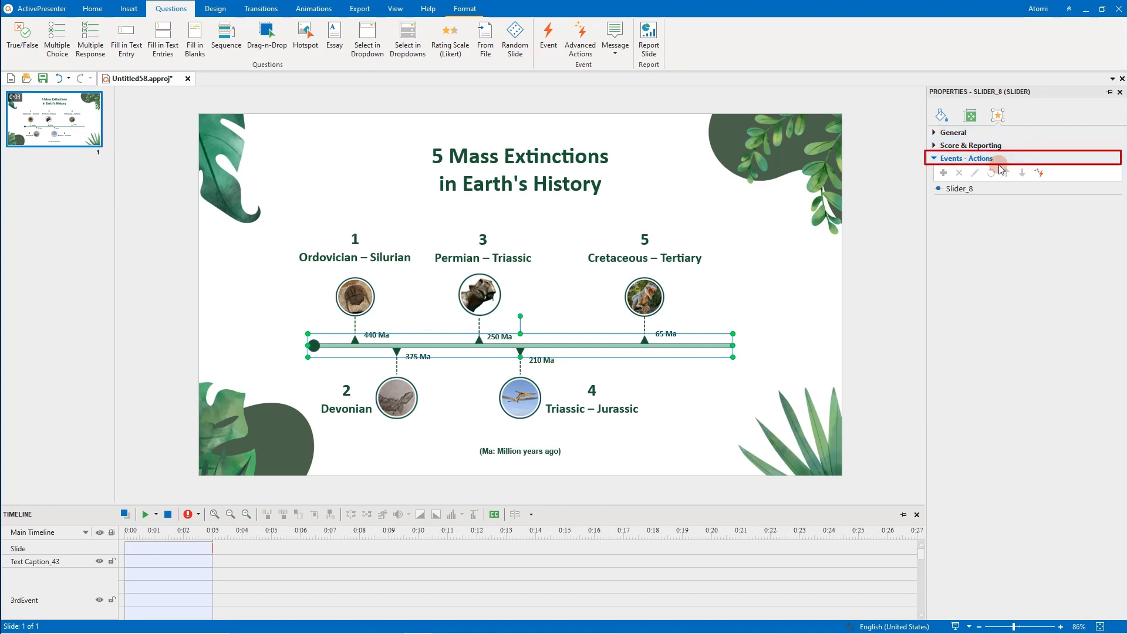
pyautogui.click(1113, 189)
pyautogui.click(1104, 219)
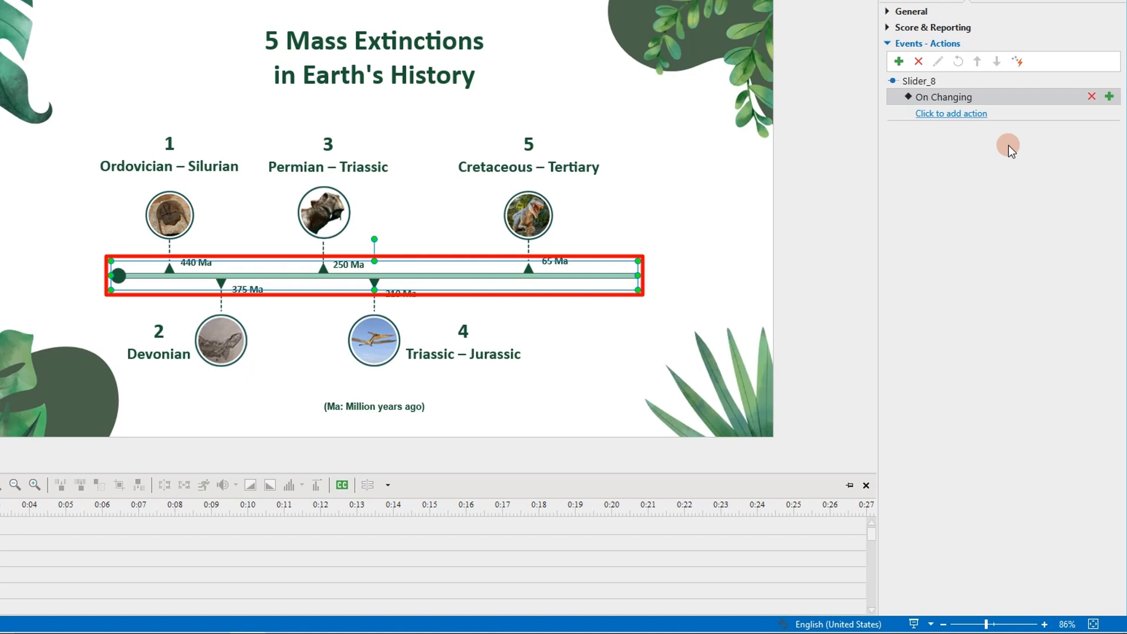
# Add an Advanced Action to the slider's On Changing event that runs ShowMarkers.
pyautogui.click(985, 116)
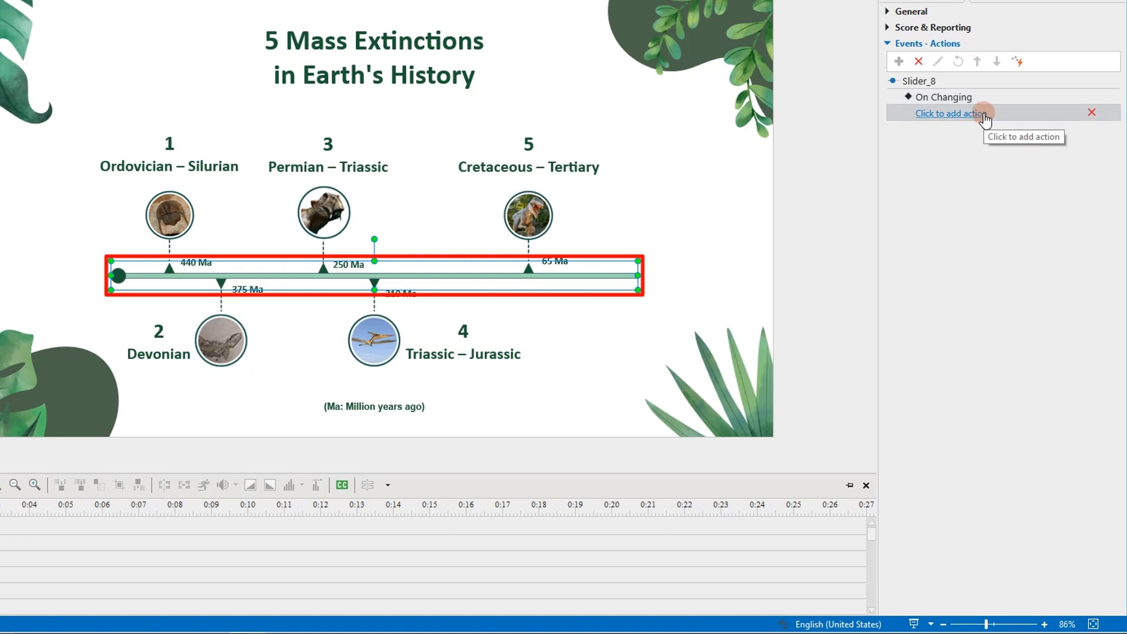
pyautogui.click(858, 574)
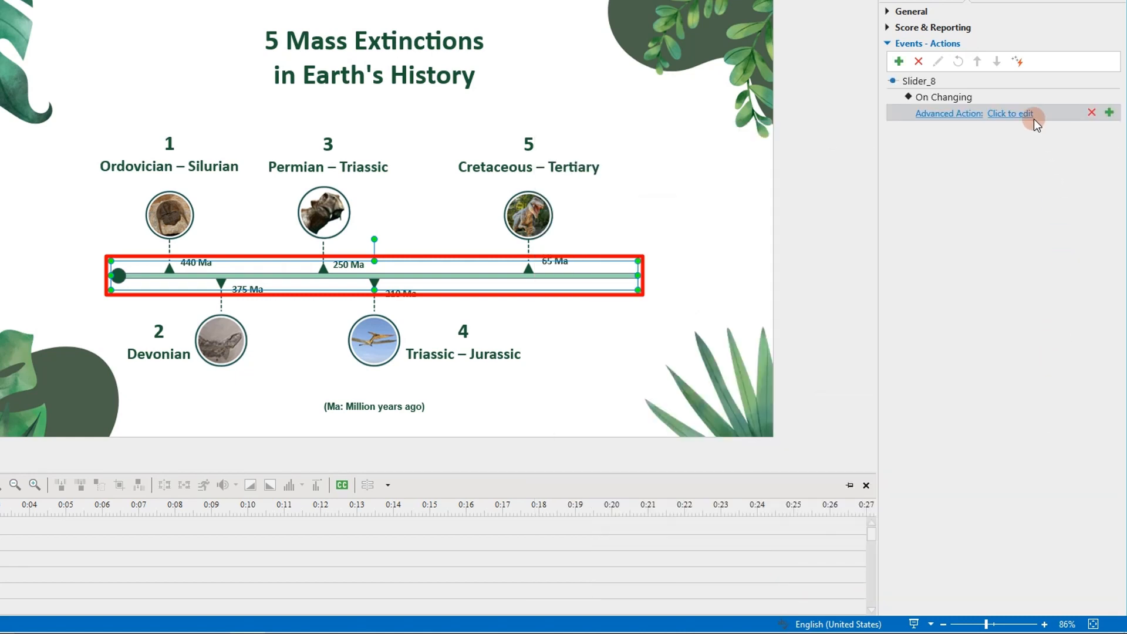
pyautogui.click(1032, 115)
pyautogui.click(972, 137)
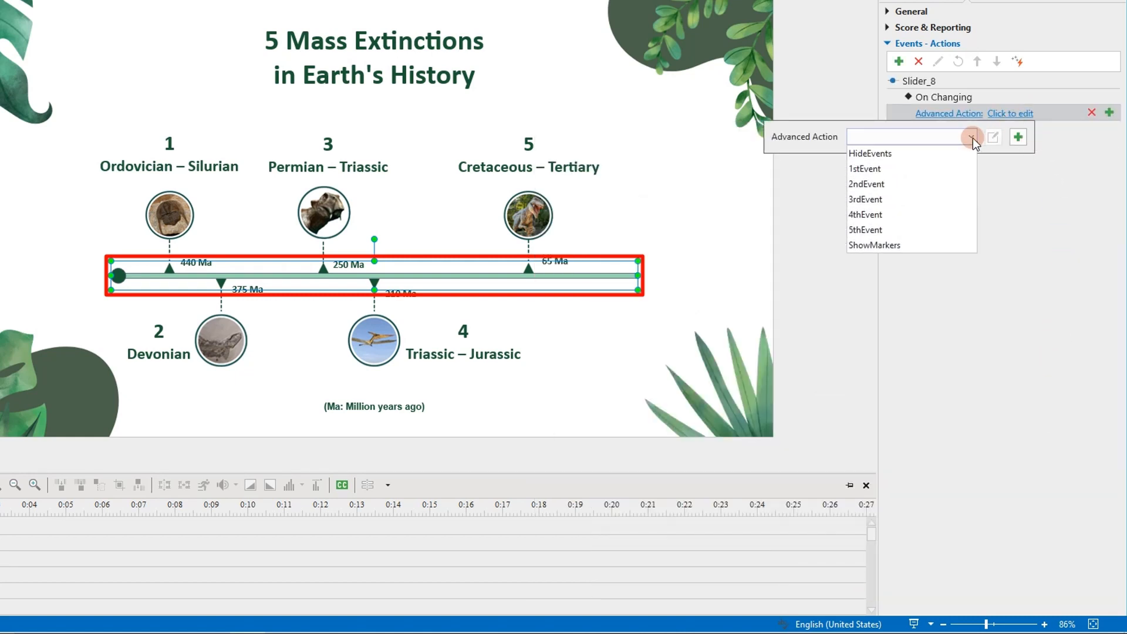
pyautogui.click(963, 246)
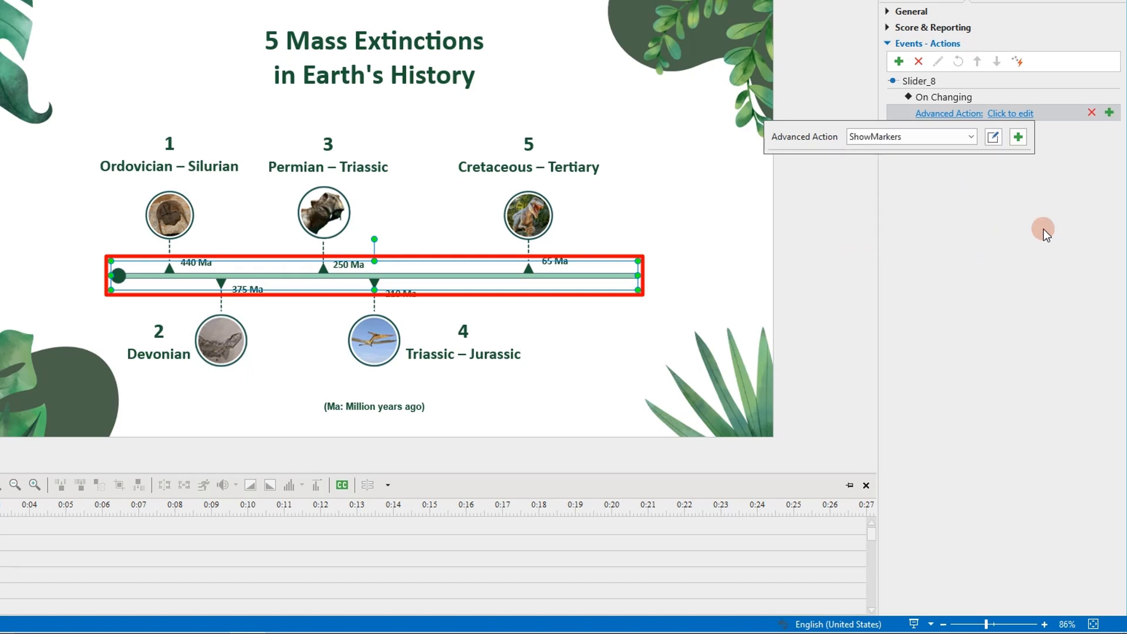
pyautogui.click(1076, 224)
# Add a second Advanced Action to the slider's On Changing event that runs HideEvents.
pyautogui.click(1109, 112)
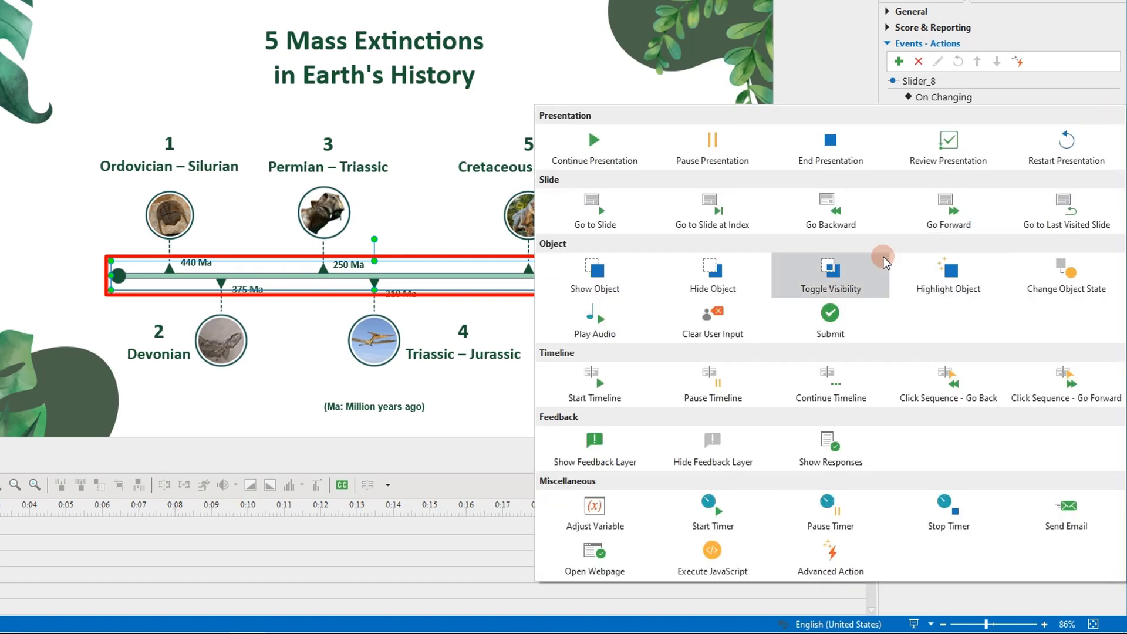
pyautogui.click(852, 552)
pyautogui.click(1025, 130)
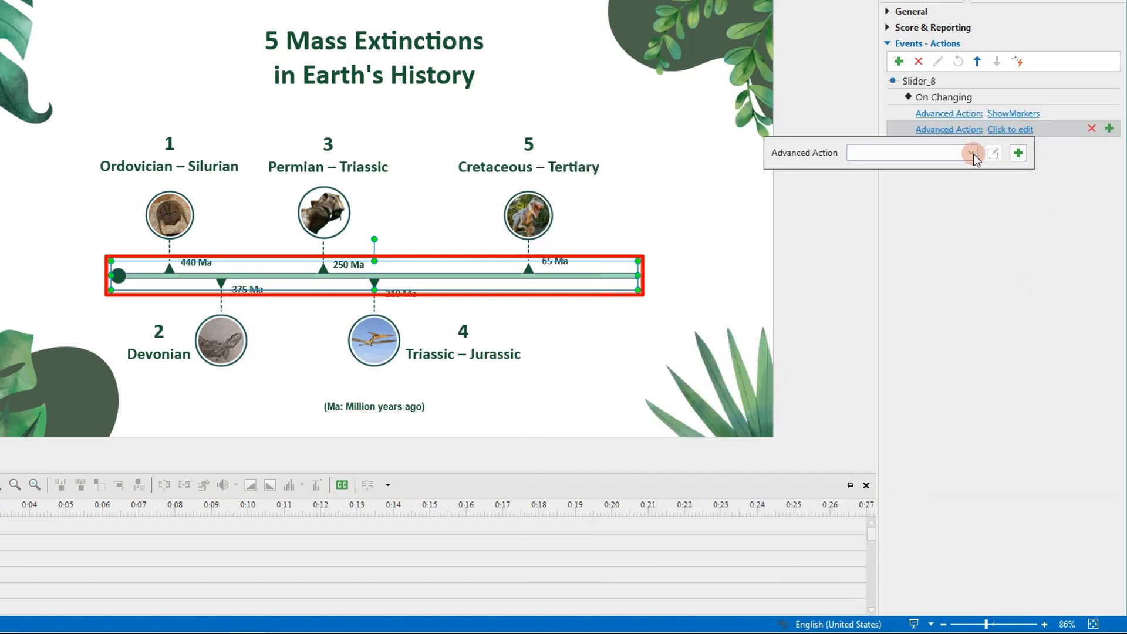
pyautogui.click(972, 152)
pyautogui.click(966, 170)
pyautogui.click(1047, 206)
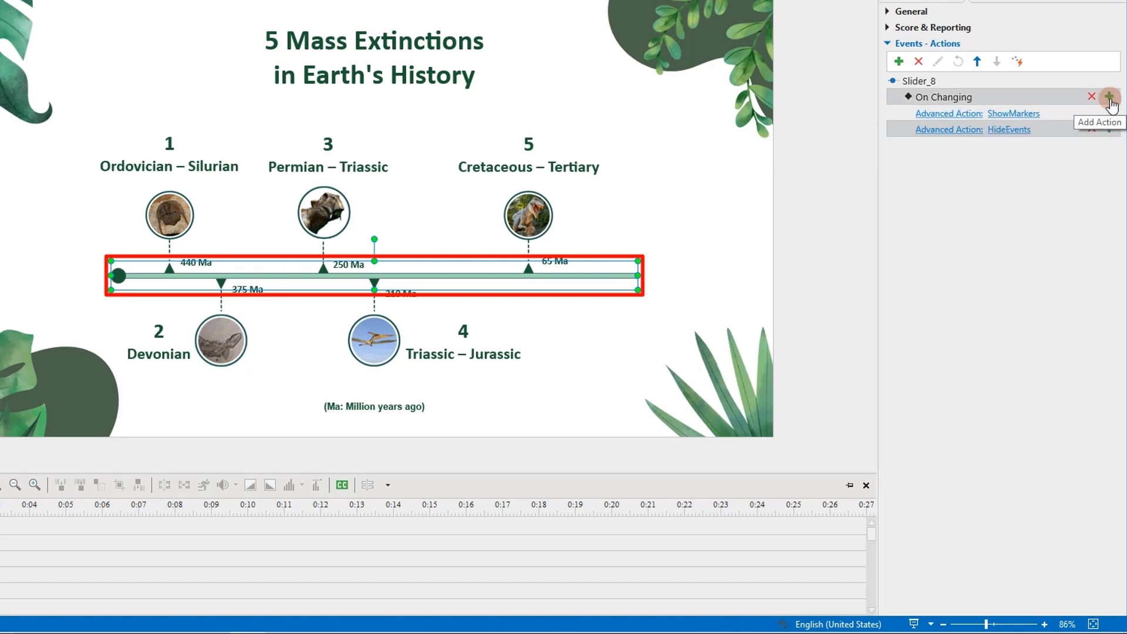
# Add a third Advanced Action to the slider's On Changing event that runs 1stEvent.
pyautogui.click(1110, 112)
pyautogui.click(831, 555)
pyautogui.click(1025, 147)
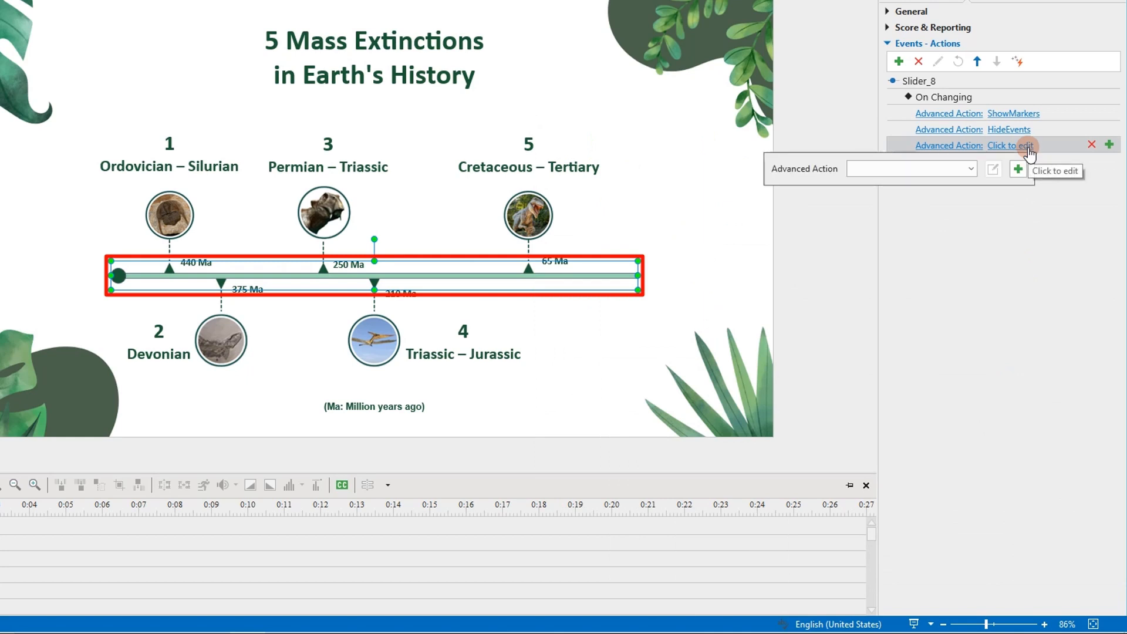
pyautogui.click(972, 169)
pyautogui.click(959, 199)
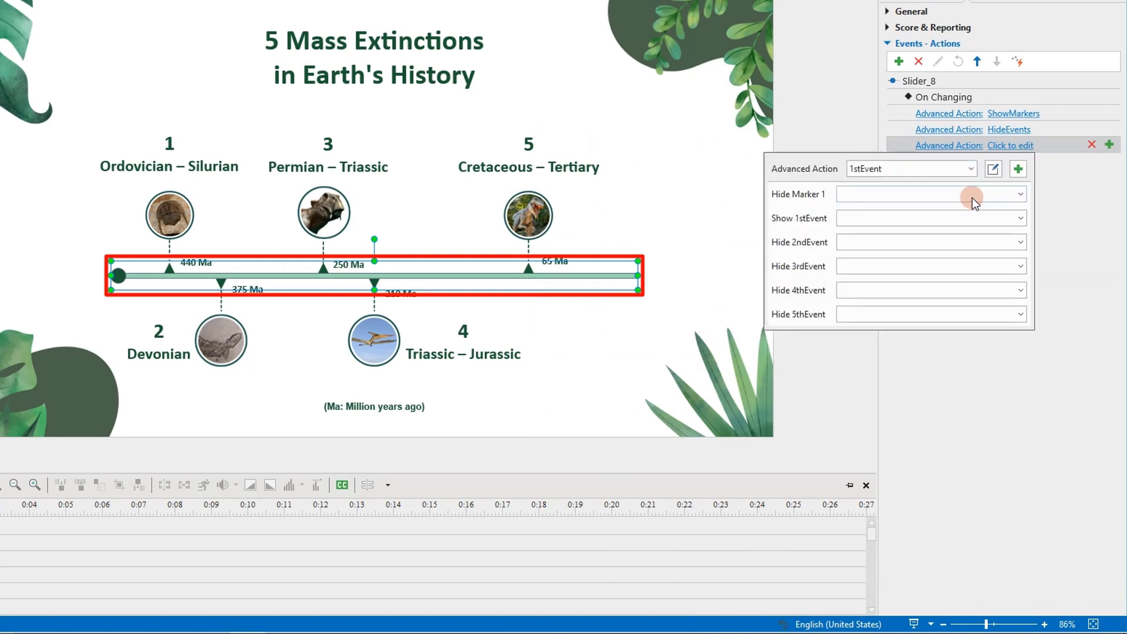
# For the 1stEvent action, assign marker 1 to Hide Marker 1 and the 1sEvent group to Show 1stEvent.
pyautogui.click(979, 196)
pyautogui.moveTo(1020, 227); pyautogui.dragTo(1021, 262)
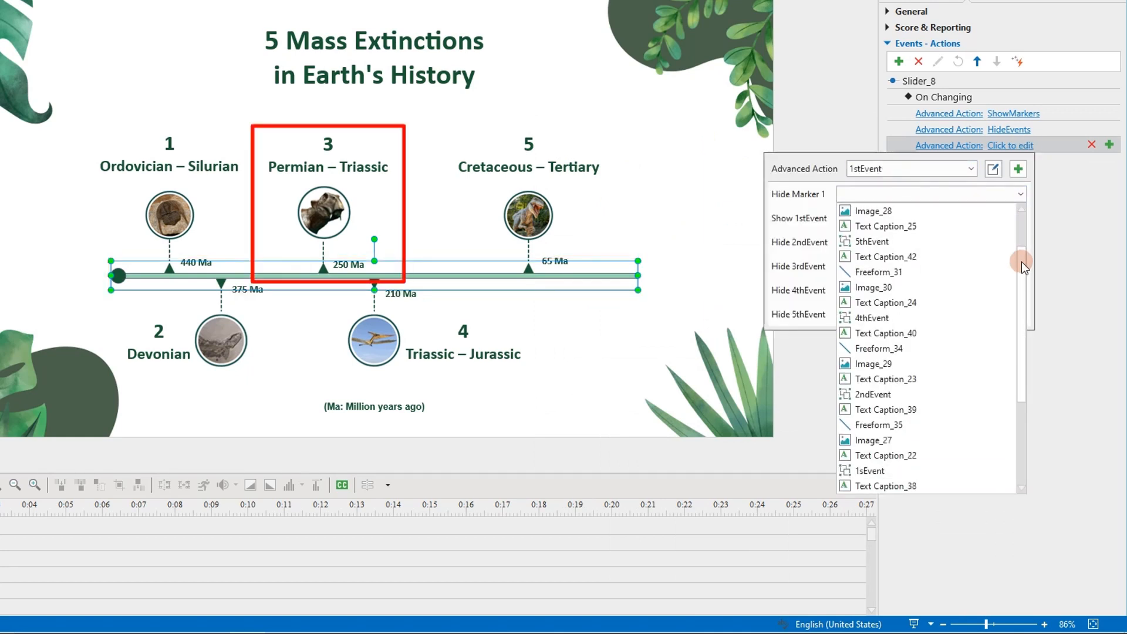
pyautogui.click(923, 405)
pyautogui.click(975, 217)
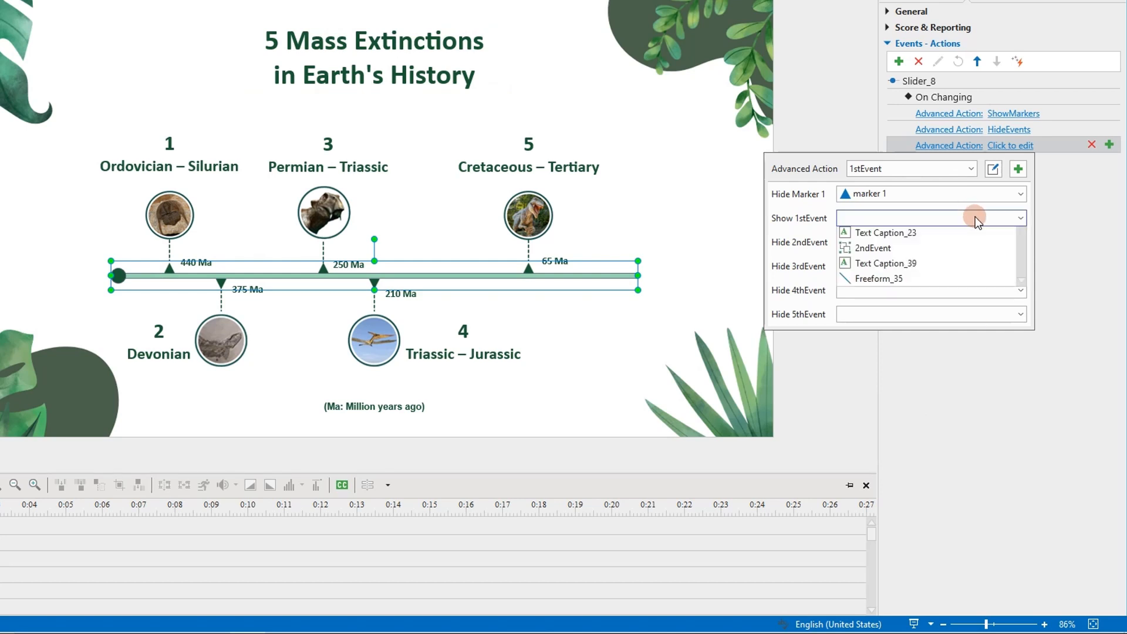
pyautogui.scroll(-5, 1018, 316)
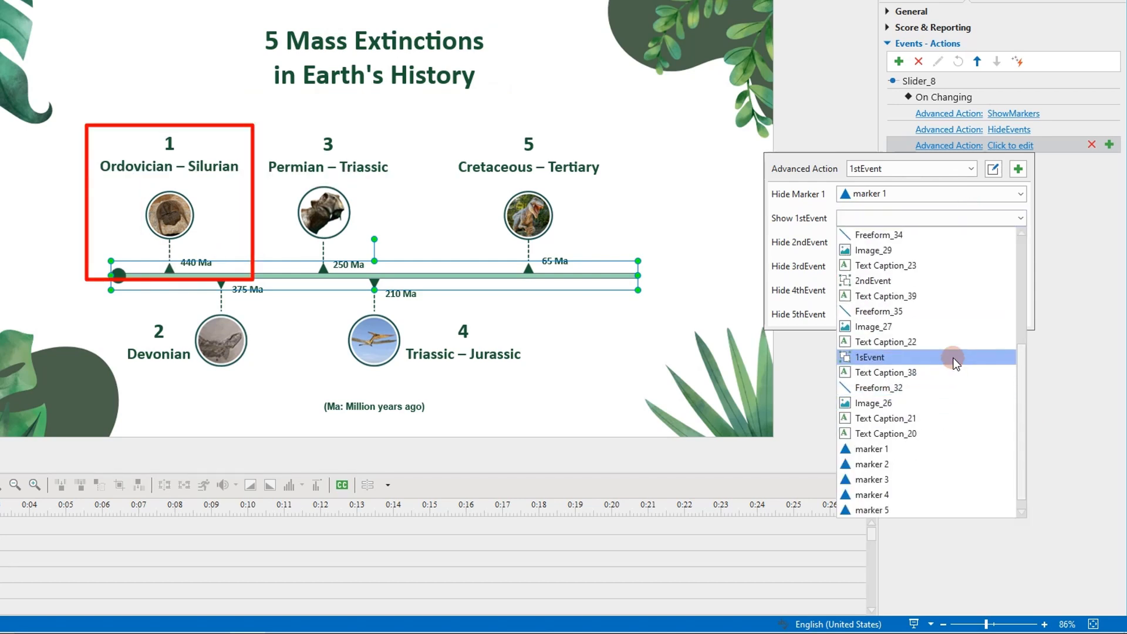
pyautogui.click(954, 359)
# Assign the 2ndEvent, 3rdEvent, 4thEvent and 5thEvent groups to the matching Hide parameters of the 1stEvent action.
pyautogui.click(989, 241)
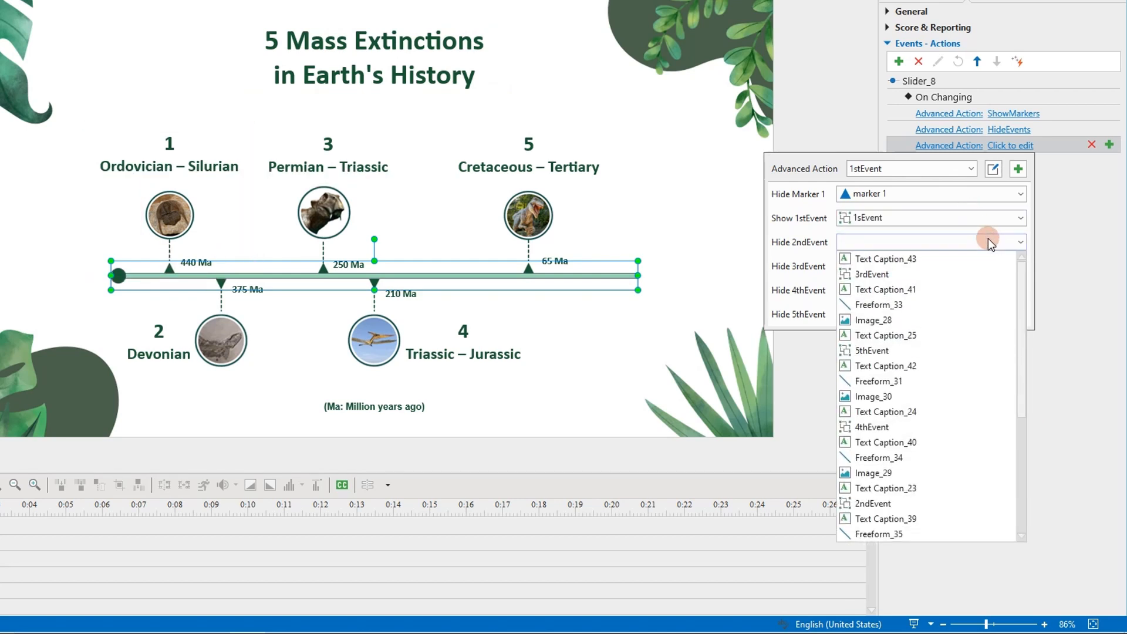
pyautogui.click(907, 500)
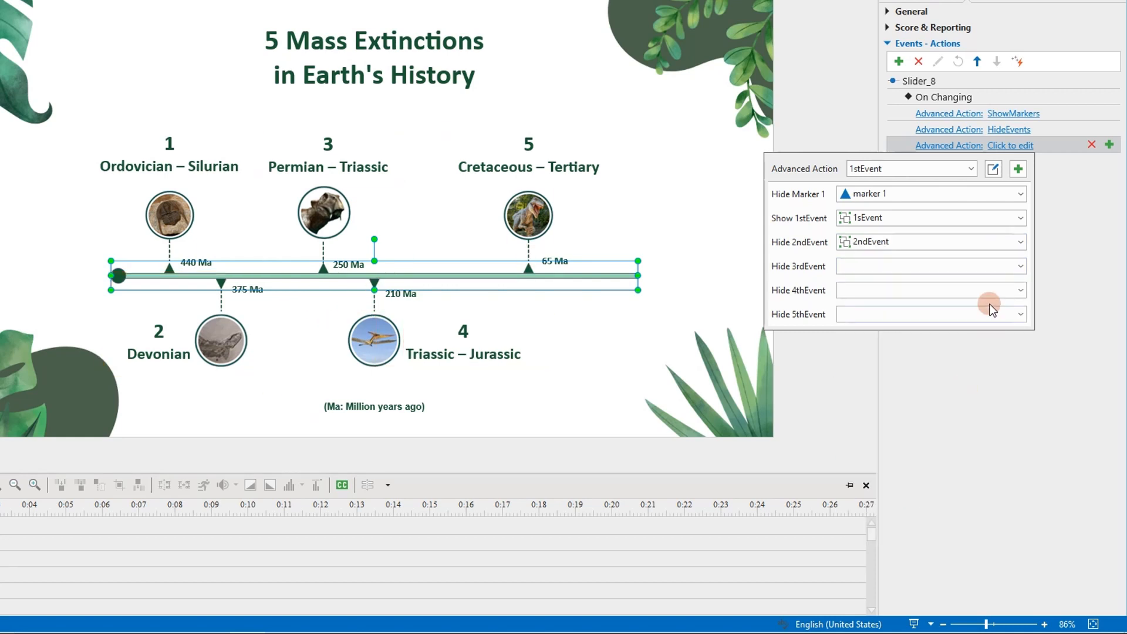
pyautogui.click(991, 267)
pyautogui.click(975, 293)
pyautogui.click(981, 286)
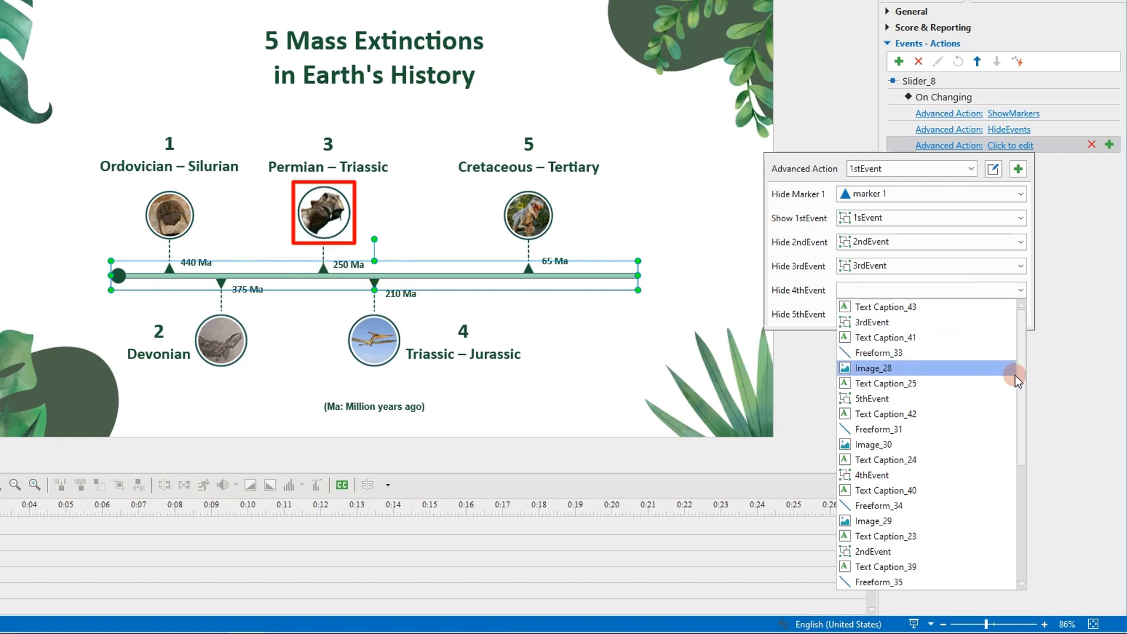
pyautogui.click(967, 475)
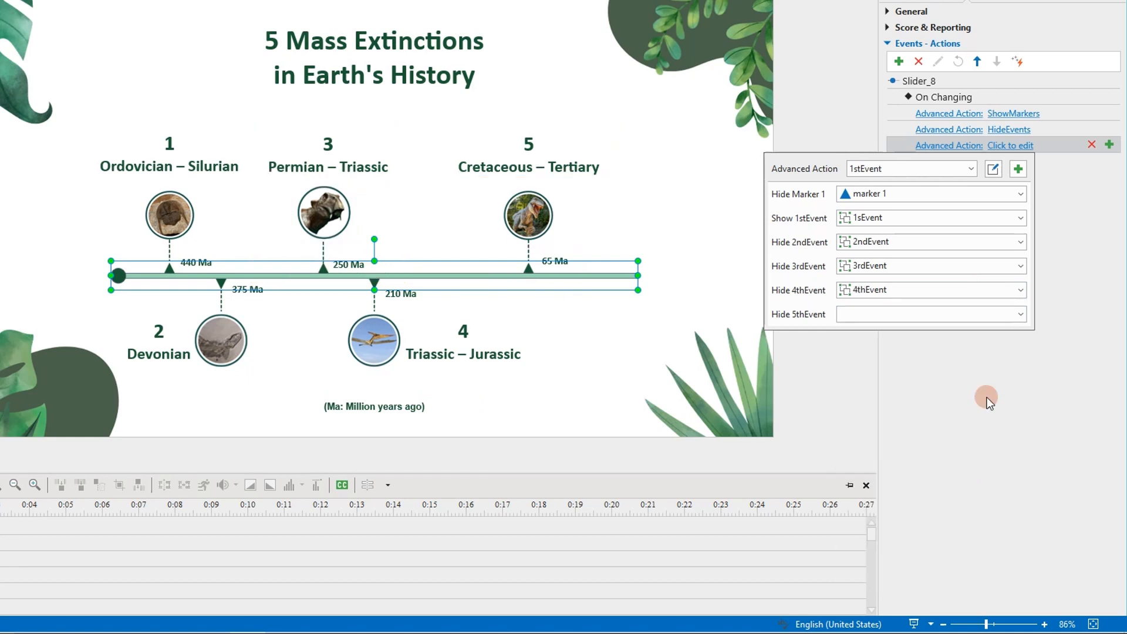
pyautogui.click(983, 317)
pyautogui.click(964, 422)
pyautogui.click(1023, 355)
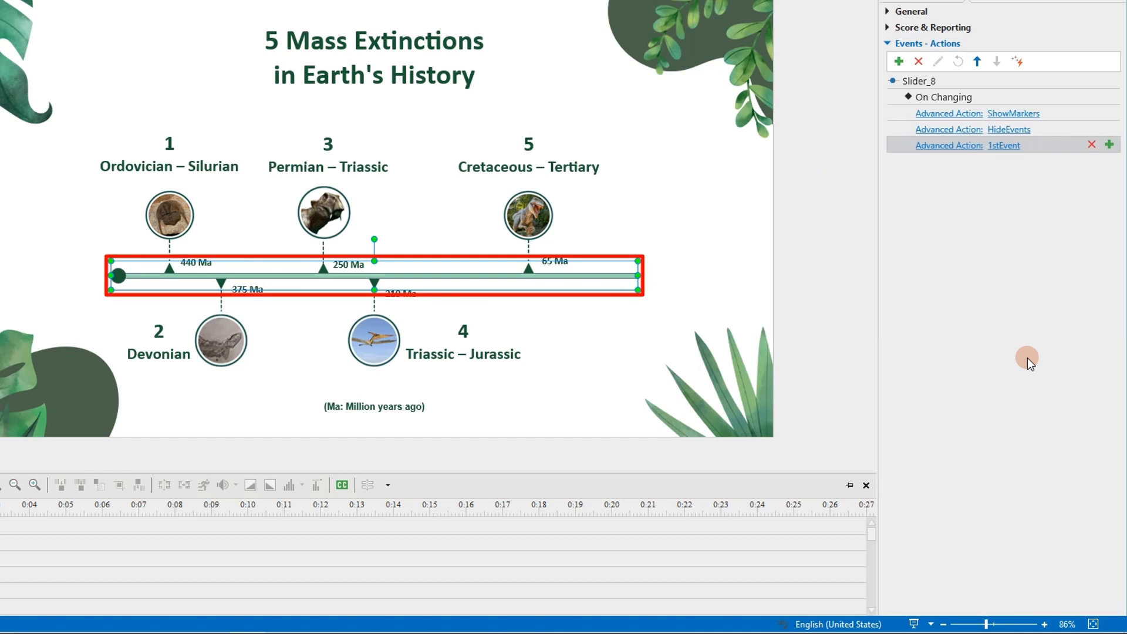
# Copy the 1stEvent advanced action and paste four duplicates into the slider's On Changing event.
pyautogui.rightClick(1059, 144)
pyautogui.click(1049, 174)
pyautogui.click(1079, 99)
pyautogui.hotkey('ctrl', 'v')
pyautogui.hotkey('ctrl', 'v')
pyautogui.hotkey('ctrl', 'v')
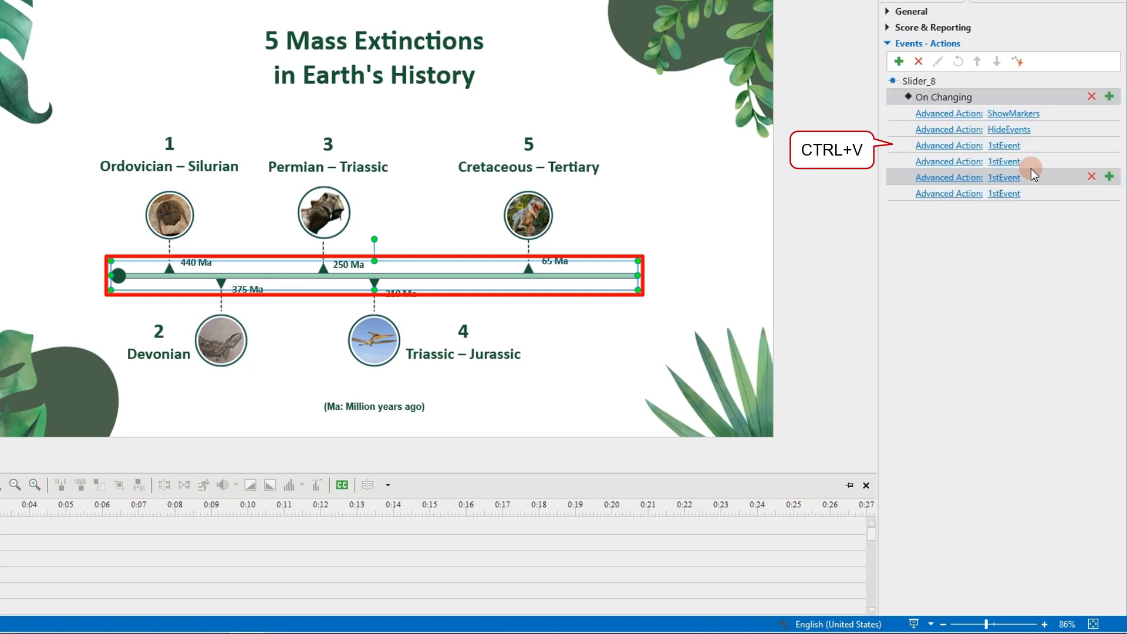
pyautogui.hotkey('ctrl', 'v')
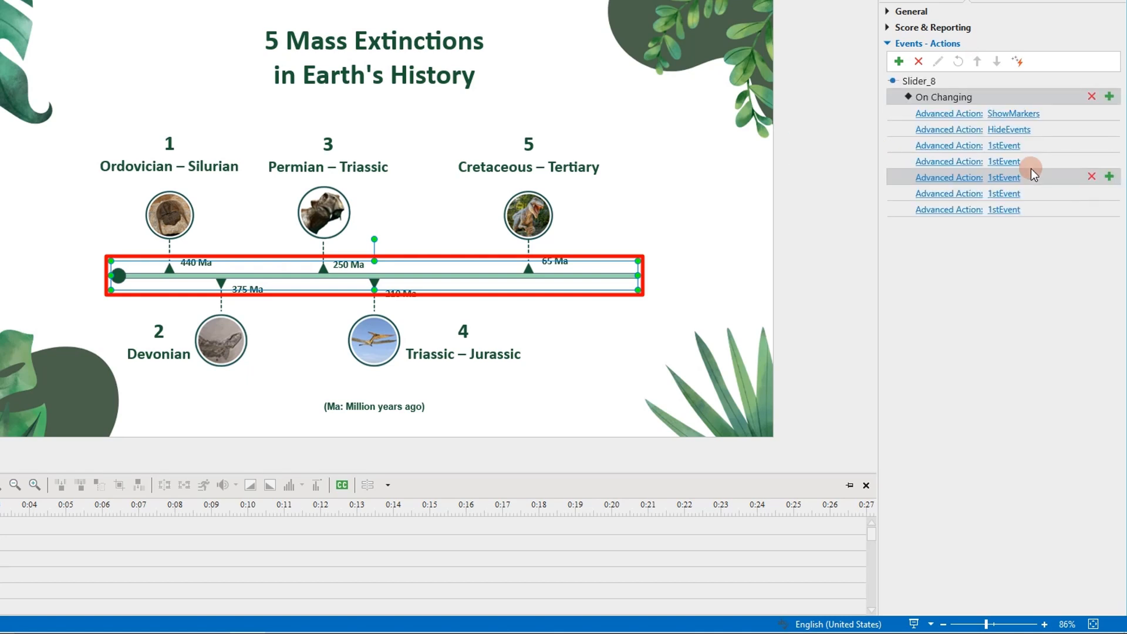